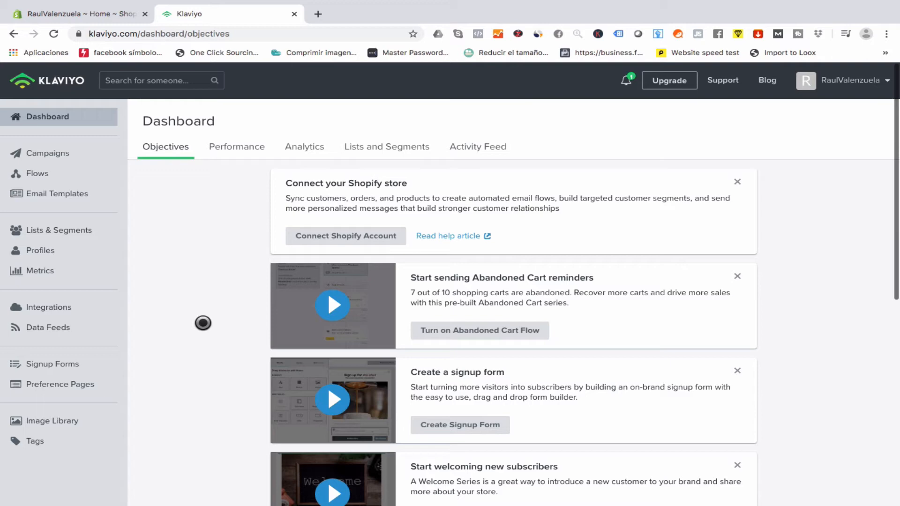
left_click(102, 13)
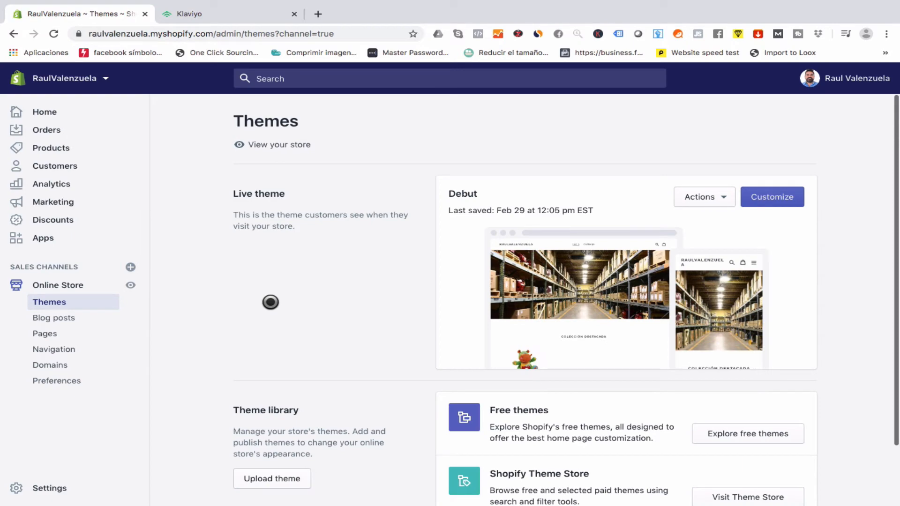
scroll(270, 302, "down", 1)
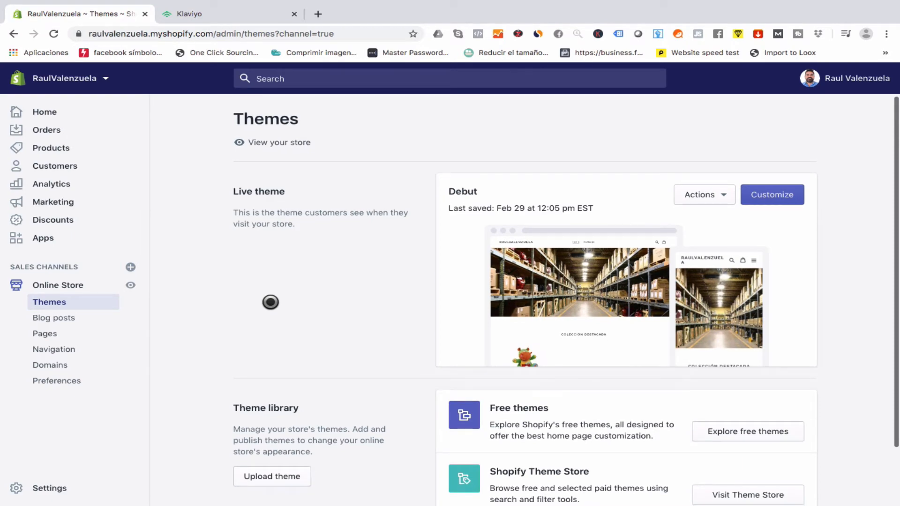
scroll(271, 302, "up", 1)
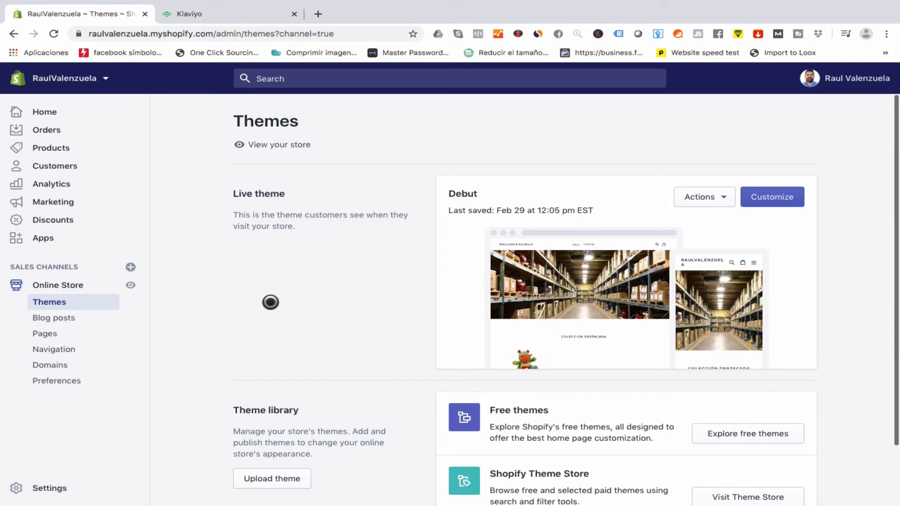
left_click(217, 15)
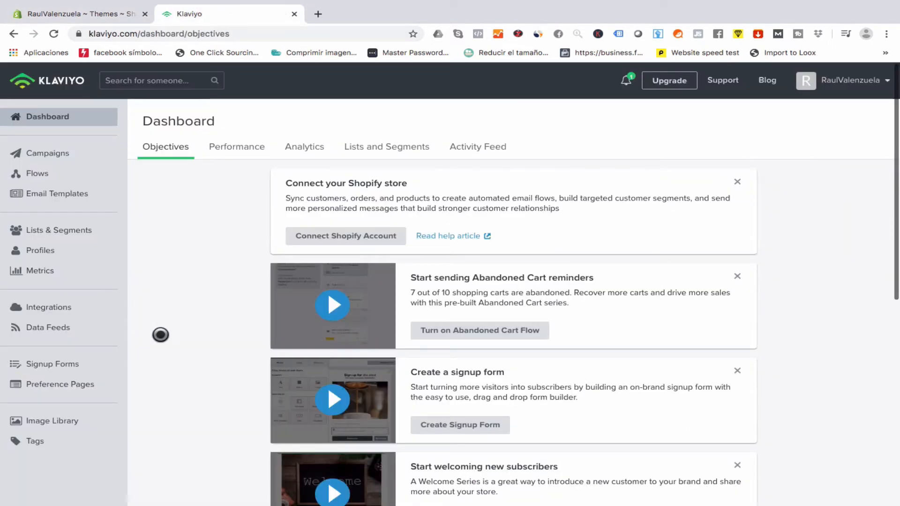
scroll(197, 346, "down", 2)
scroll(197, 345, "up", 2)
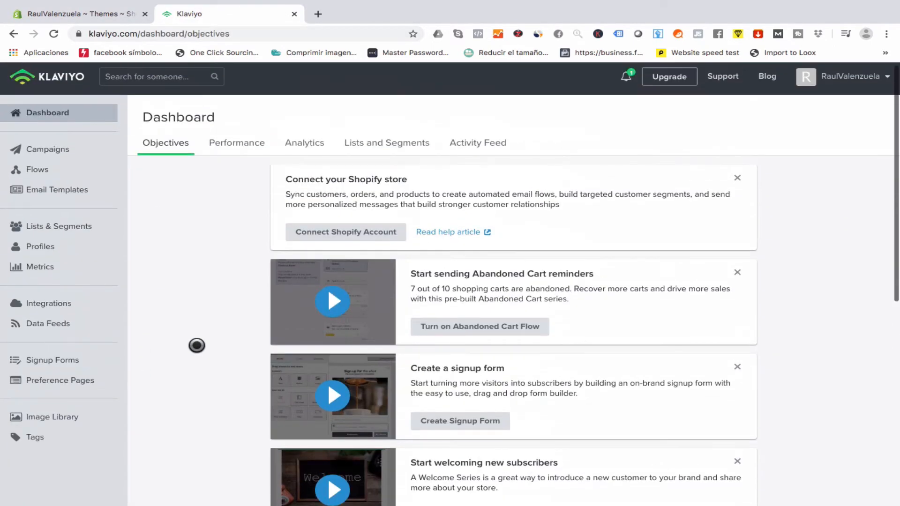
Copy Klaviyo's signup-forms install code snippet and return to the Shopify Themes page.
left_click(48, 362)
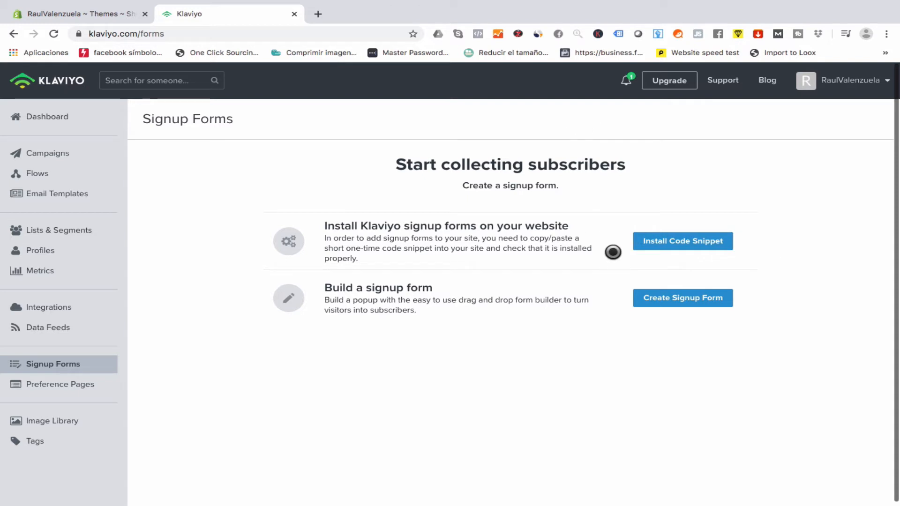
left_click(673, 243)
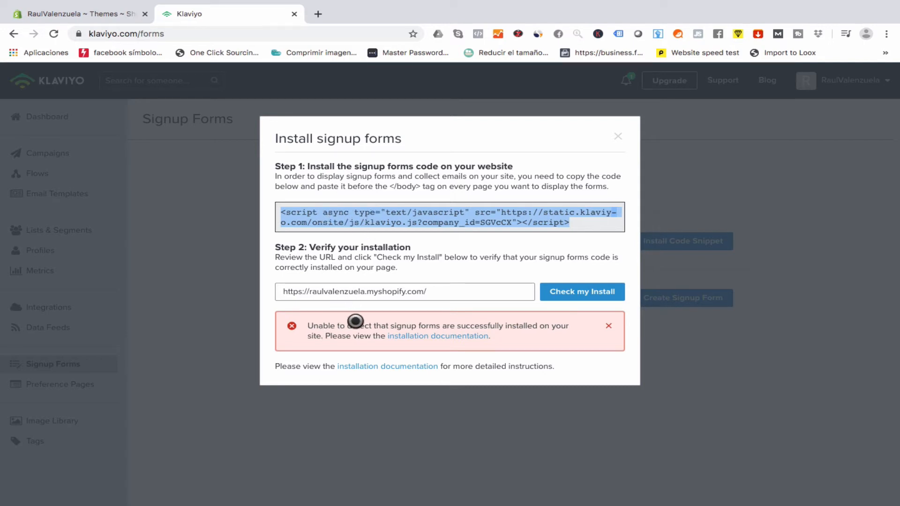
right_click(561, 221)
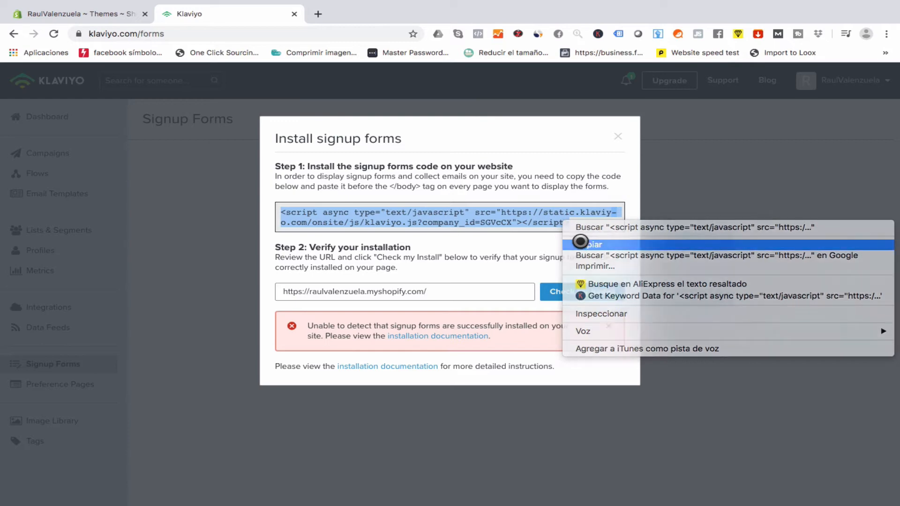
left_click(580, 242)
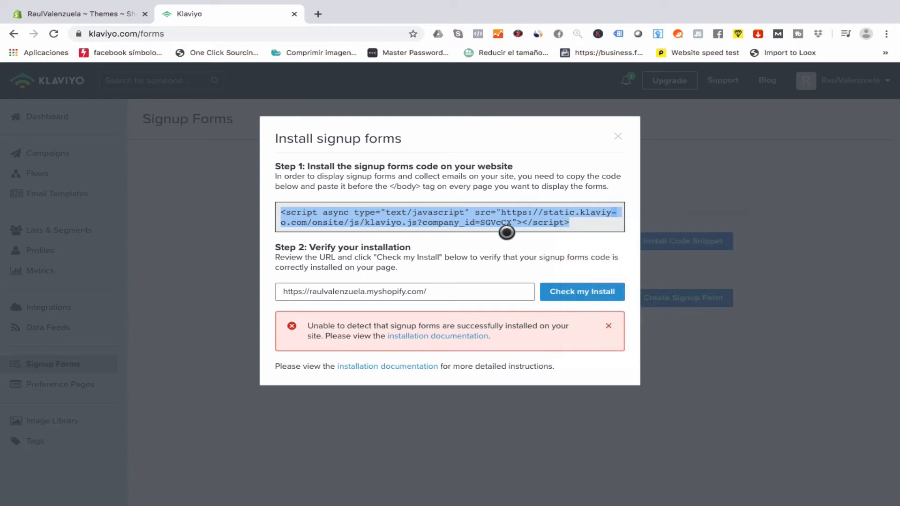
left_click(94, 11)
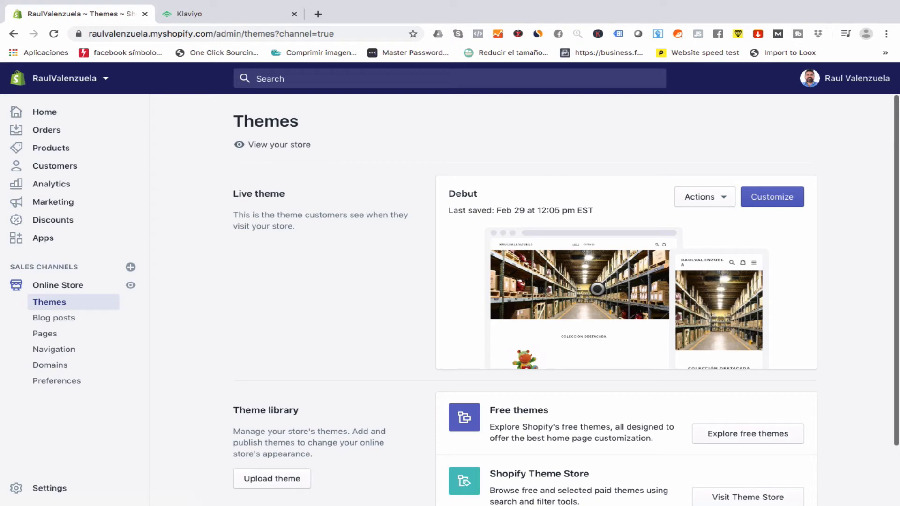
Choose Edit code from the Actions menu of the live Debut theme.
scroll(597, 289, "down", 2)
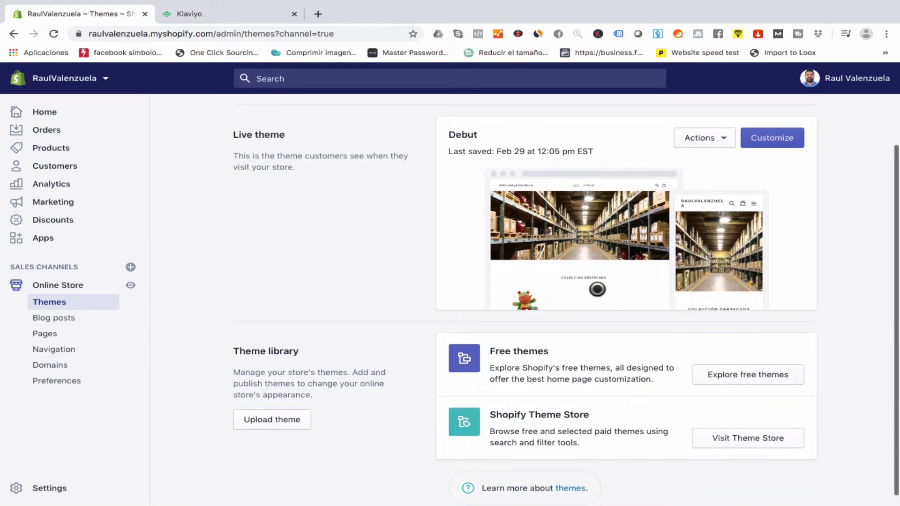
scroll(597, 289, "up", 2)
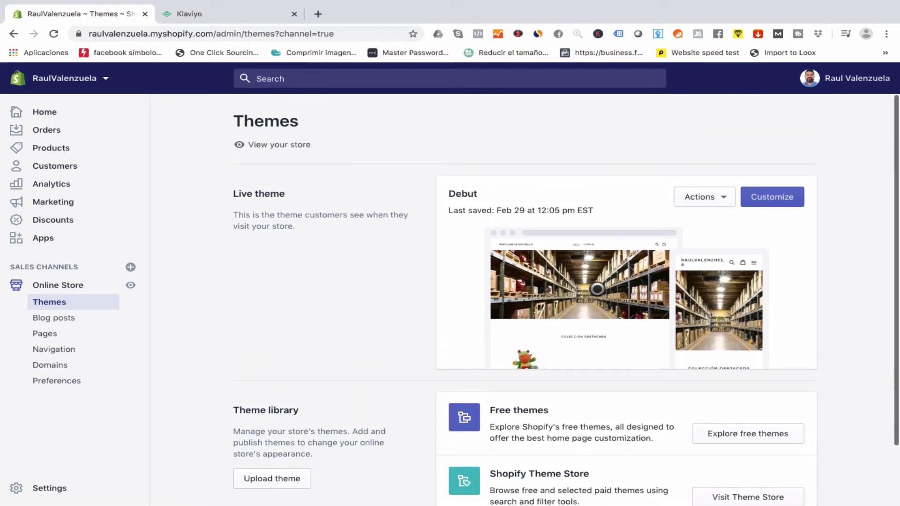
scroll(586, 329, "down", 3)
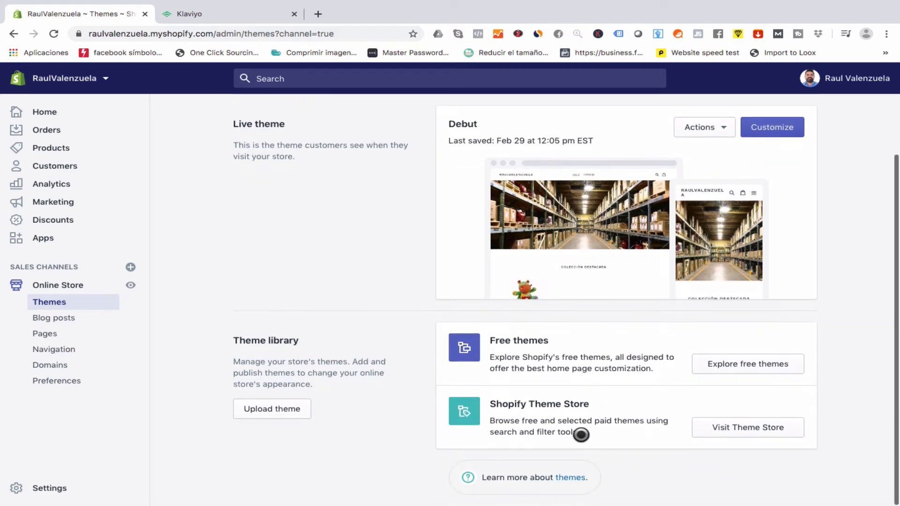
scroll(578, 226, "up", 3)
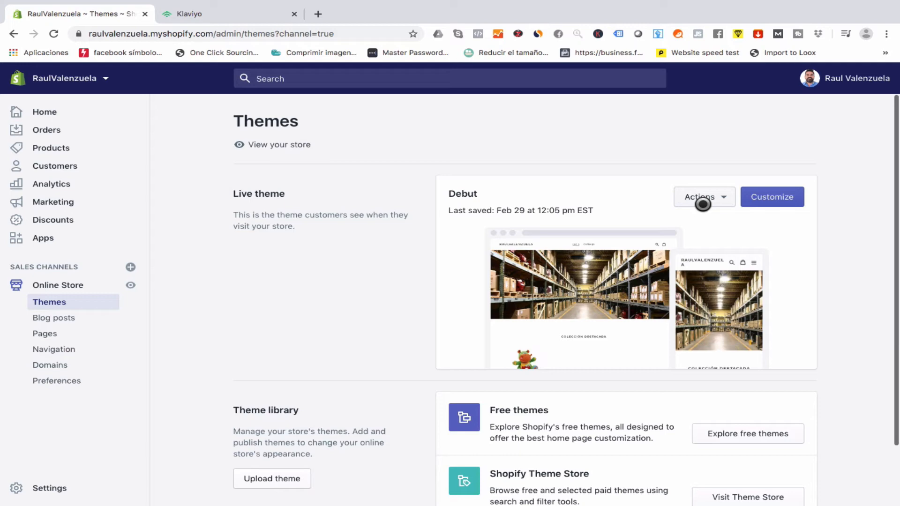
left_click(705, 201)
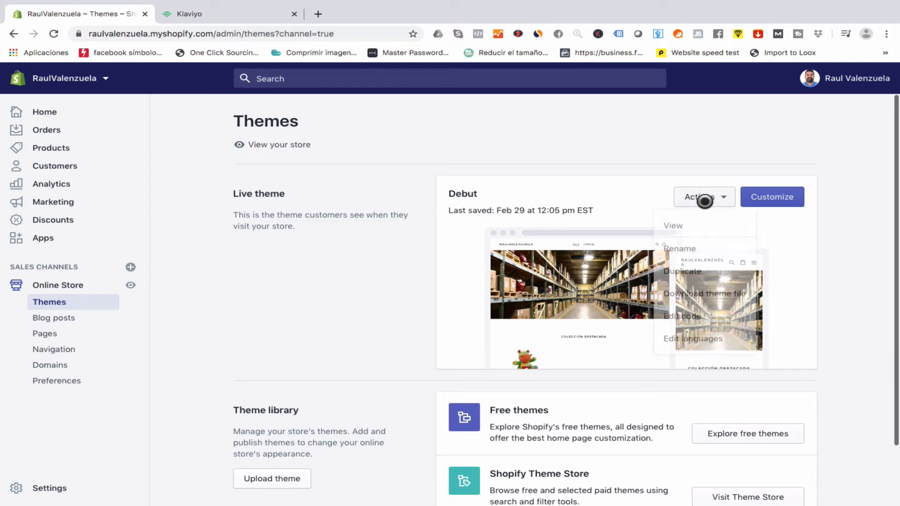
scroll(694, 278, "down", 1)
scroll(695, 278, "down", 1)
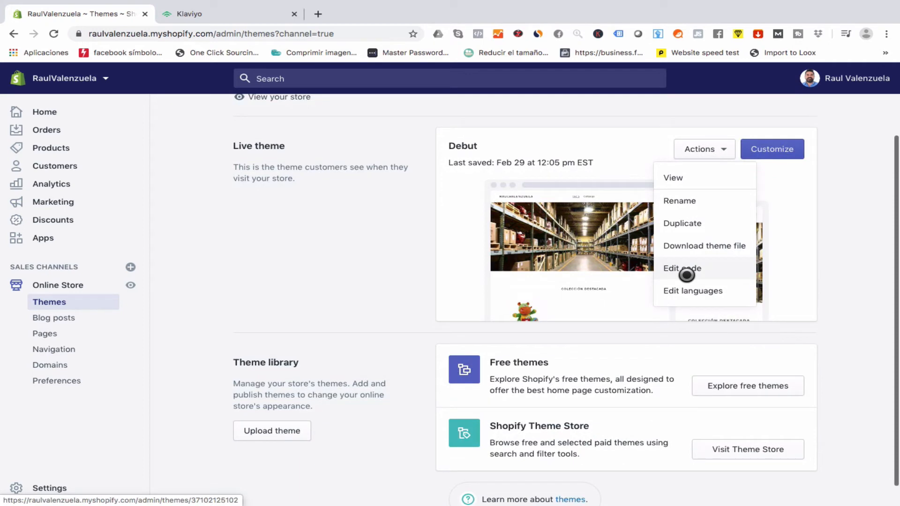
left_click(686, 275)
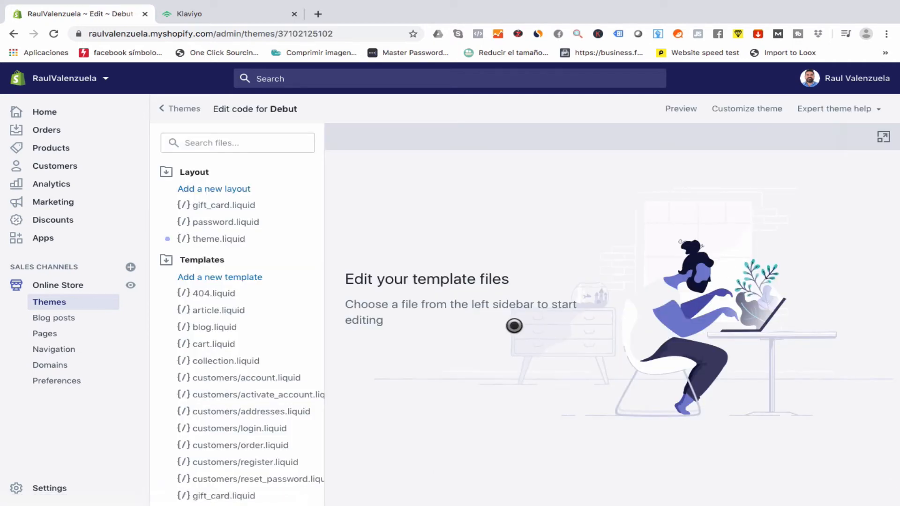
scroll(274, 268, "down", 5)
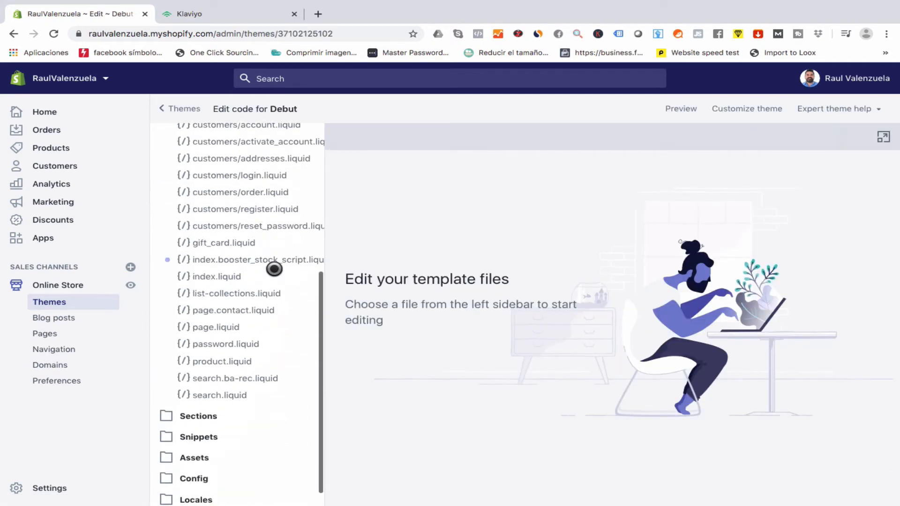
scroll(274, 268, "up", 5)
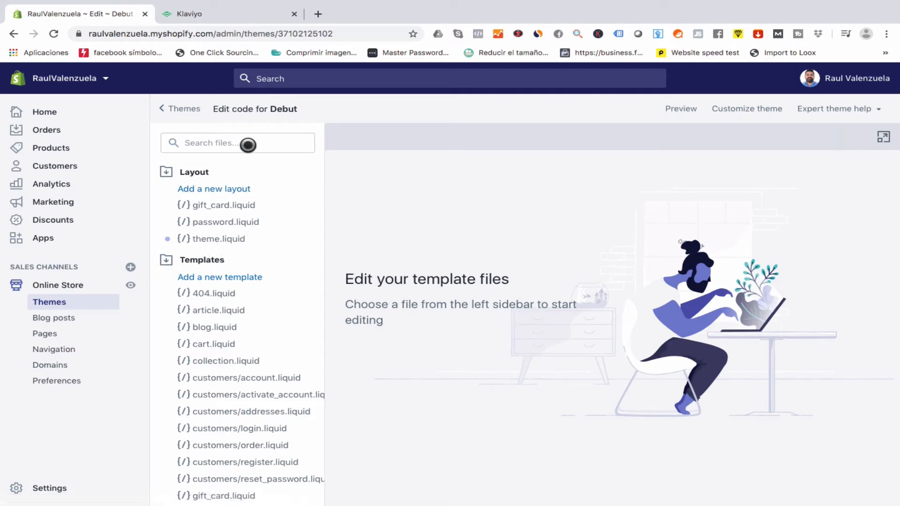
Open theme.liquid and locate the closing </body> tag on line 125.
left_click(220, 240)
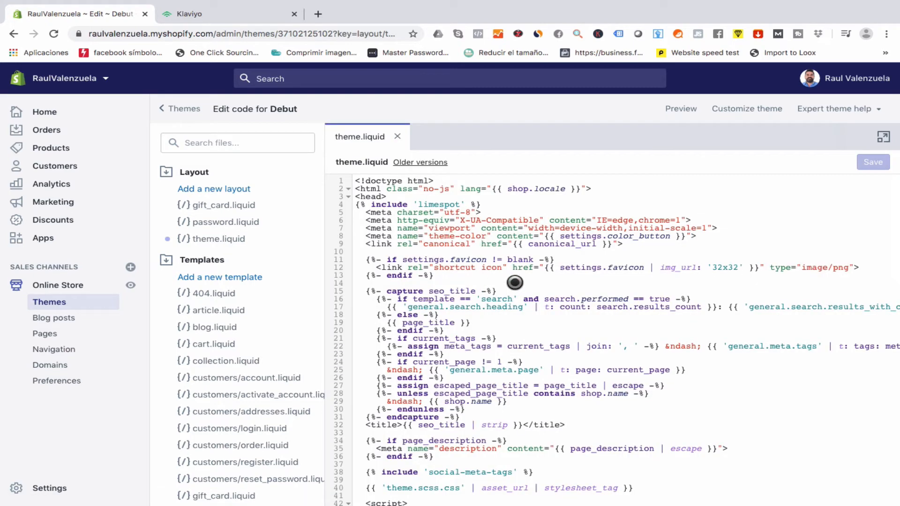
scroll(531, 317, "down", 3)
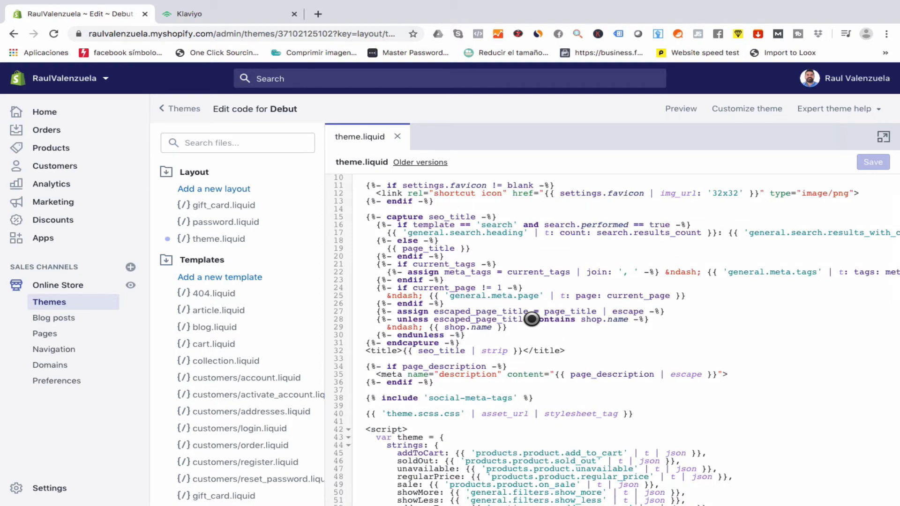
scroll(532, 319, "down", 15)
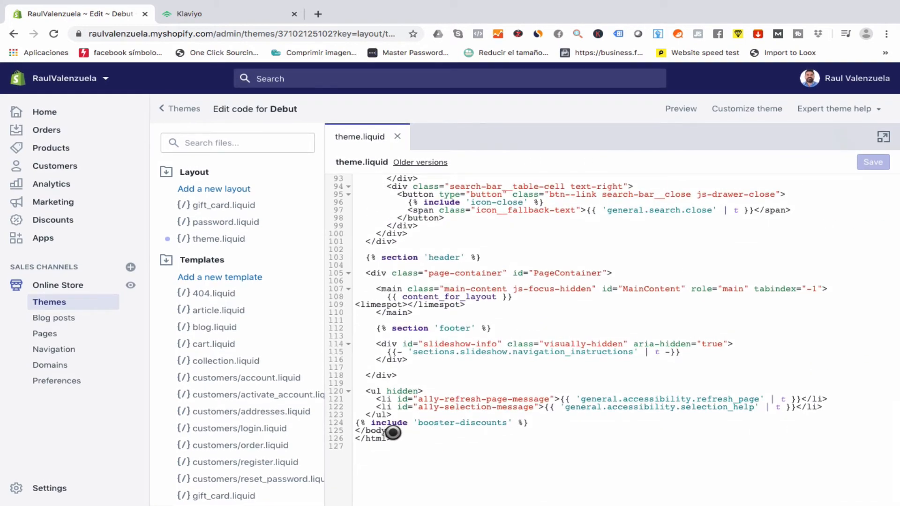
left_click_drag(392, 429, 355, 428)
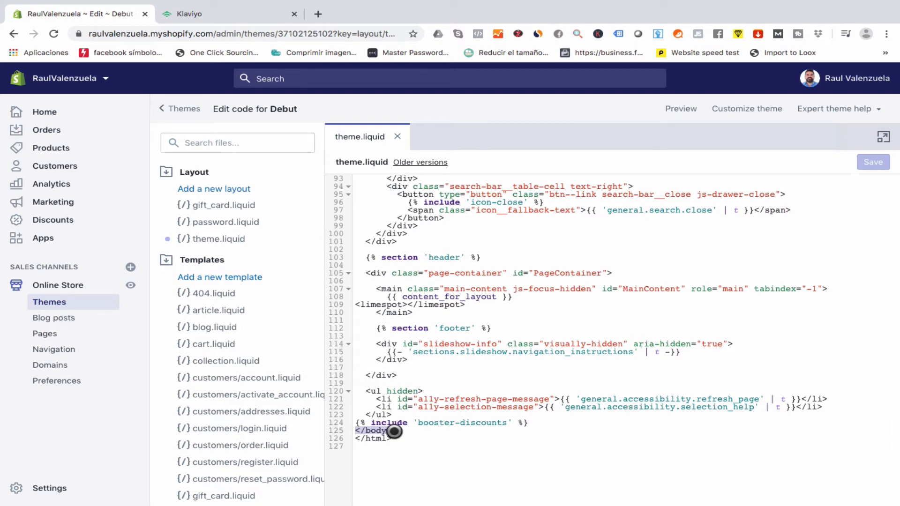
scroll(387, 432, "up", 3)
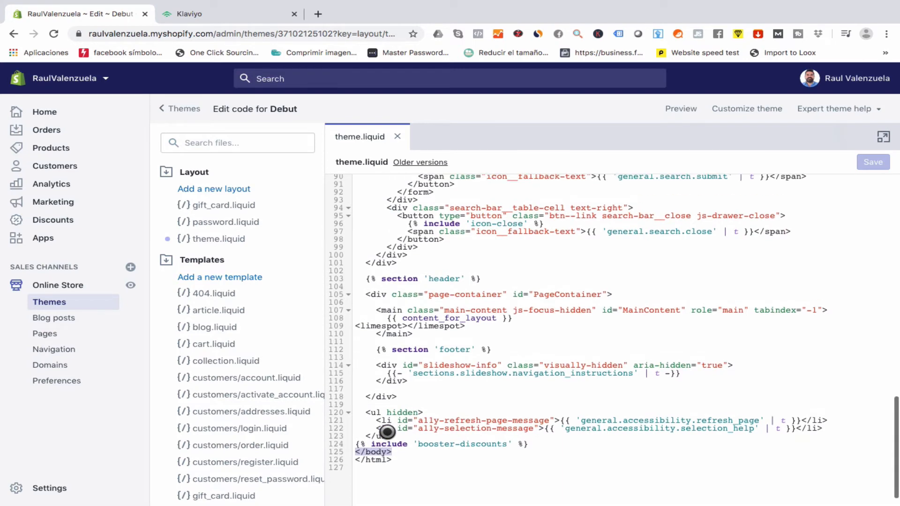
scroll(387, 432, "up", 2)
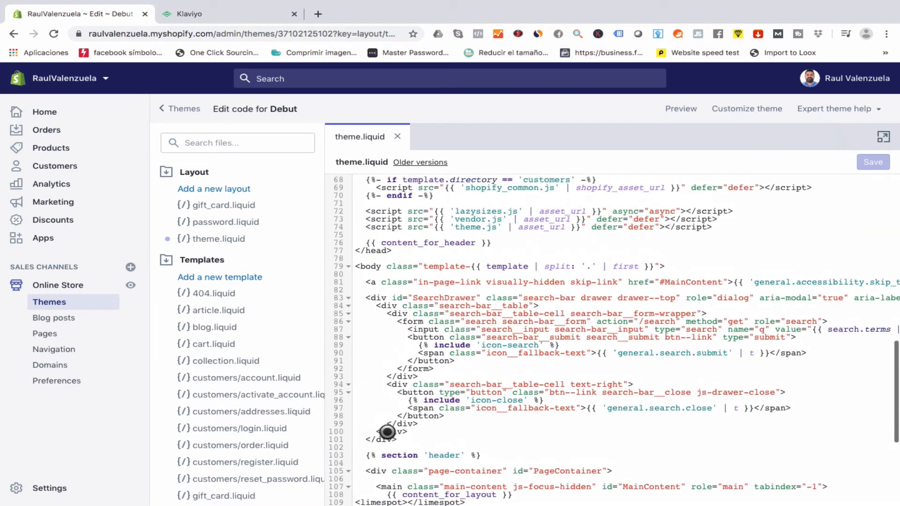
left_click_drag(355, 265, 370, 264)
scroll(371, 270, "down", 1)
scroll(370, 270, "down", 4)
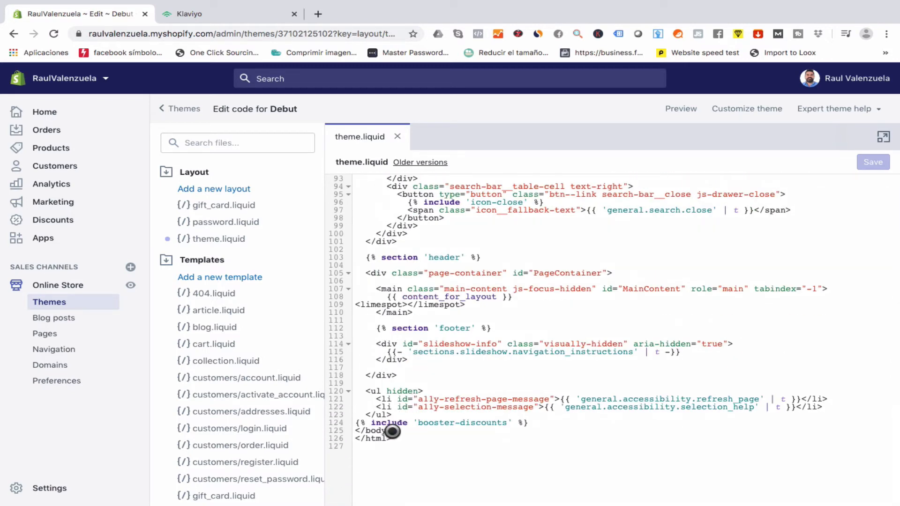
left_click_drag(389, 430, 363, 431)
left_click(366, 430)
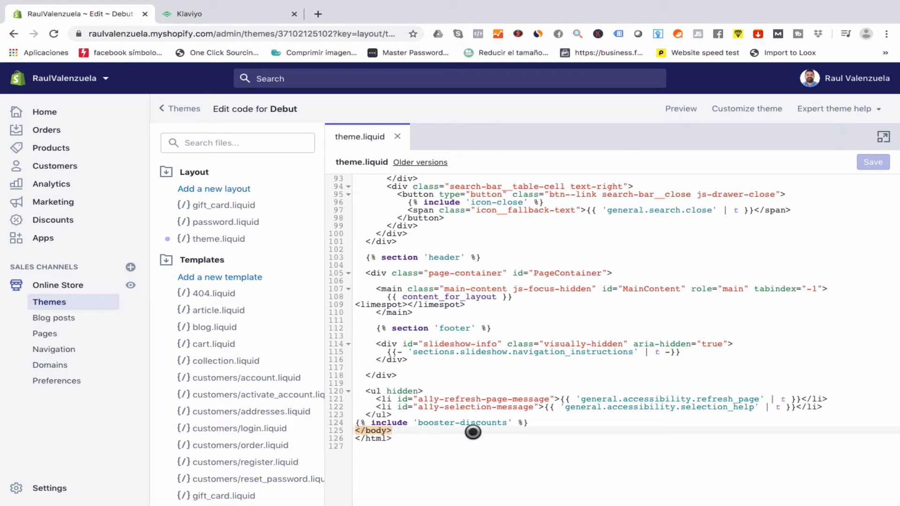
Paste the Klaviyo script on new lines after line 124, before </body>, and save.
left_click(539, 427)
left_click(540, 422)
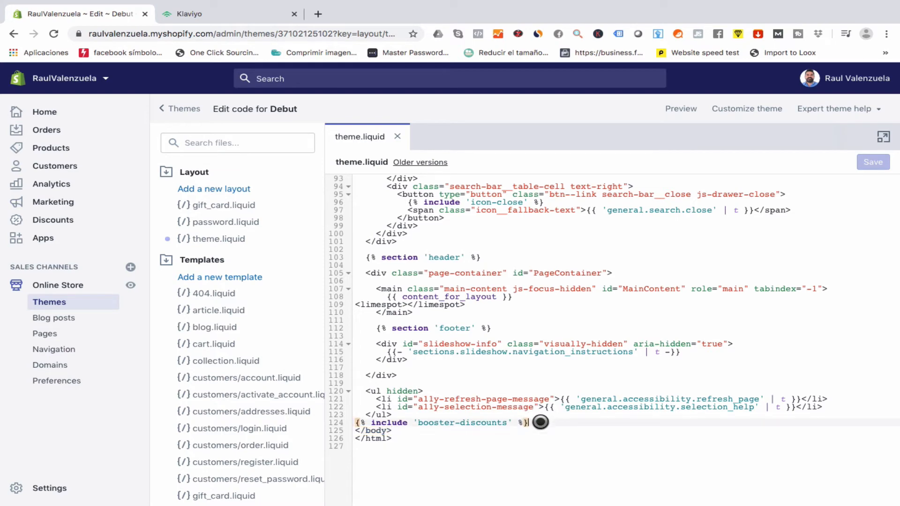
key("Return")
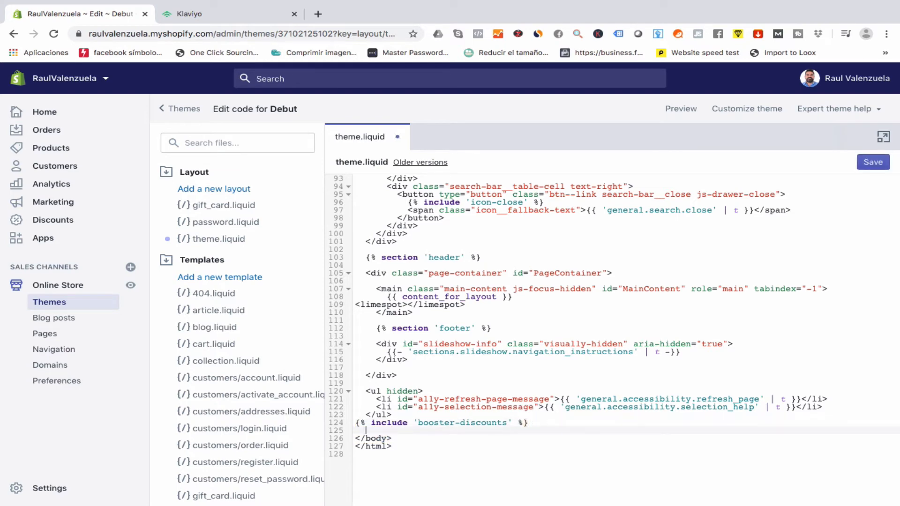
key("Return")
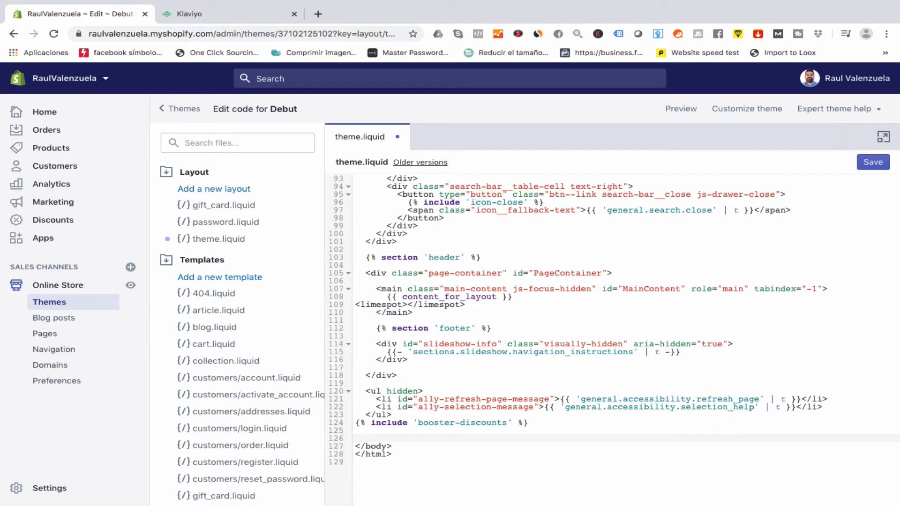
right_click(387, 438)
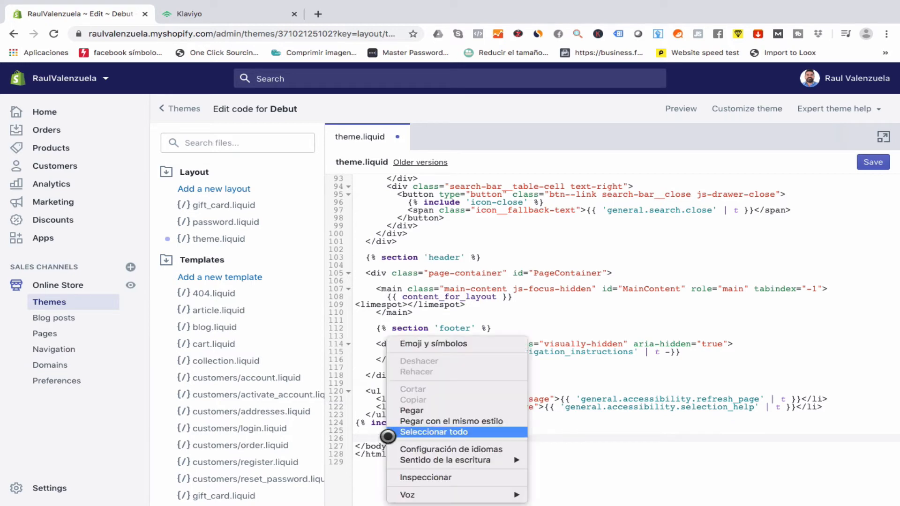
left_click(415, 411)
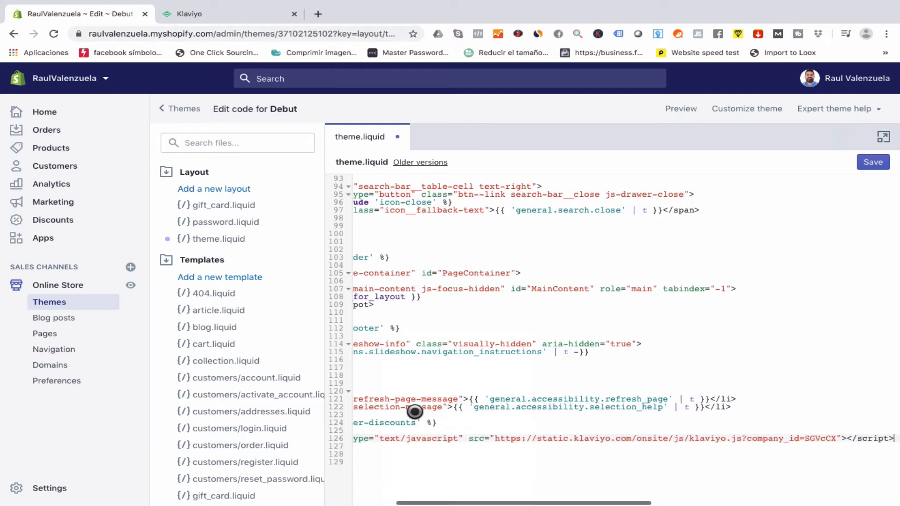
scroll(416, 411, "left", 5)
scroll(416, 411, "up", 5)
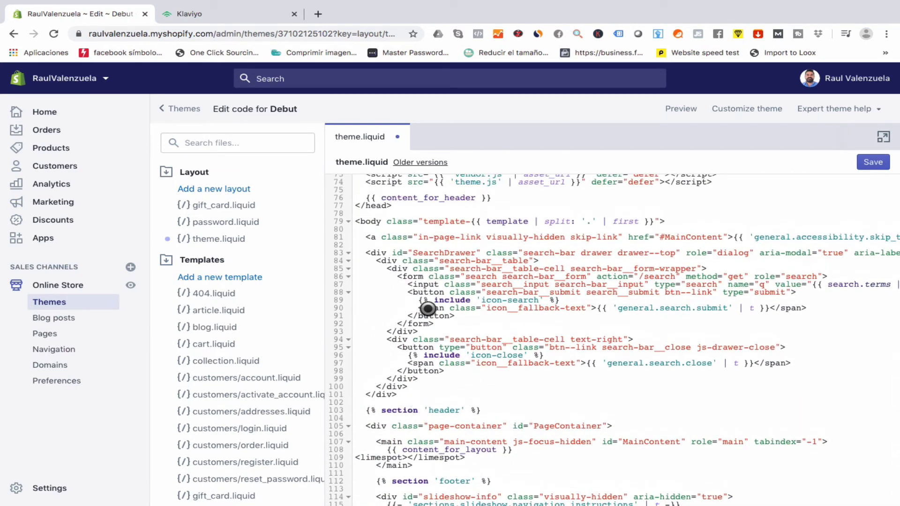
left_click(869, 162)
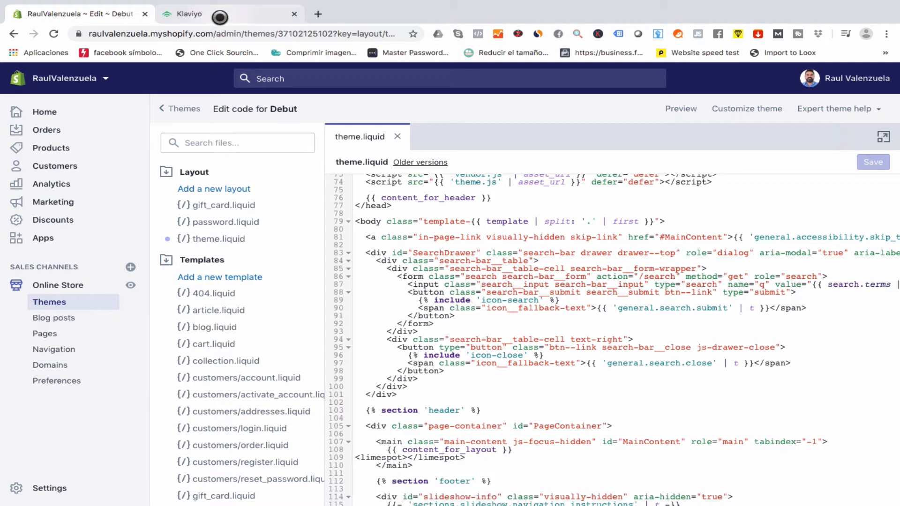
Run Klaviyo's Check my Install, confirm the signup forms are detected, and close the instructions.
left_click(220, 17)
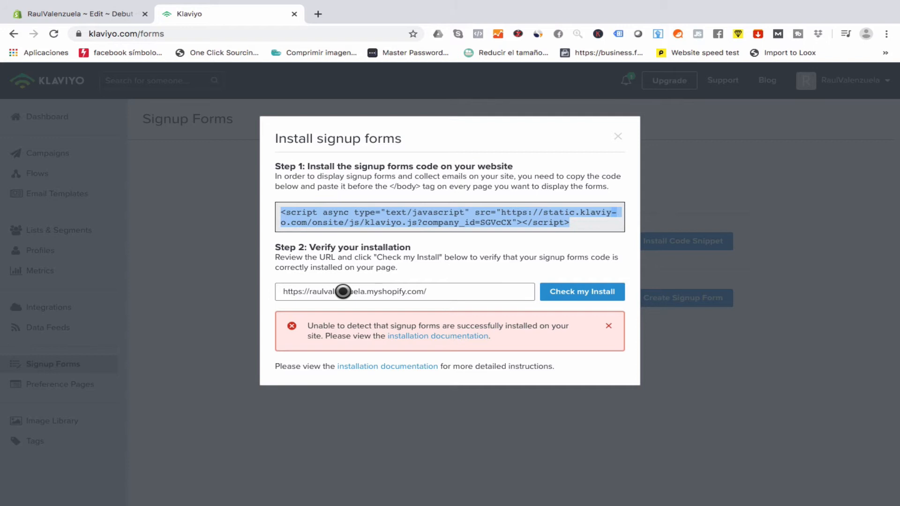
left_click(577, 294)
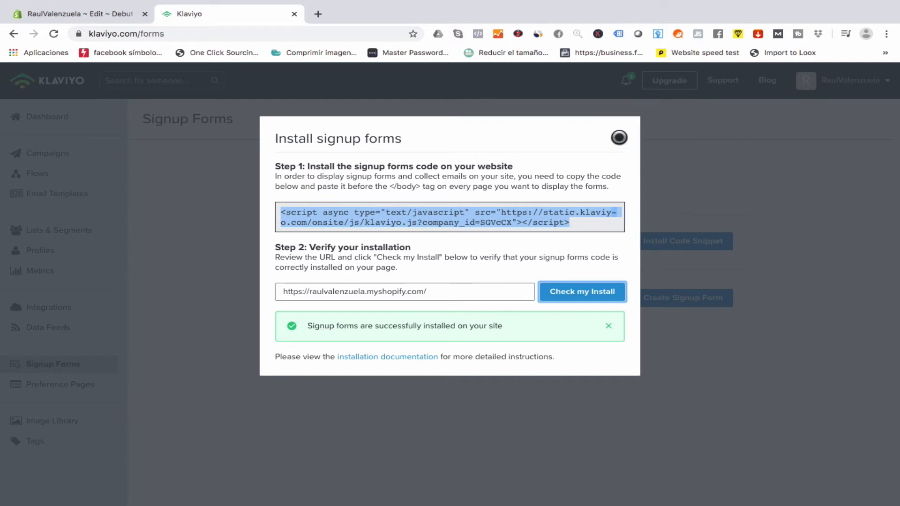
left_click(618, 137)
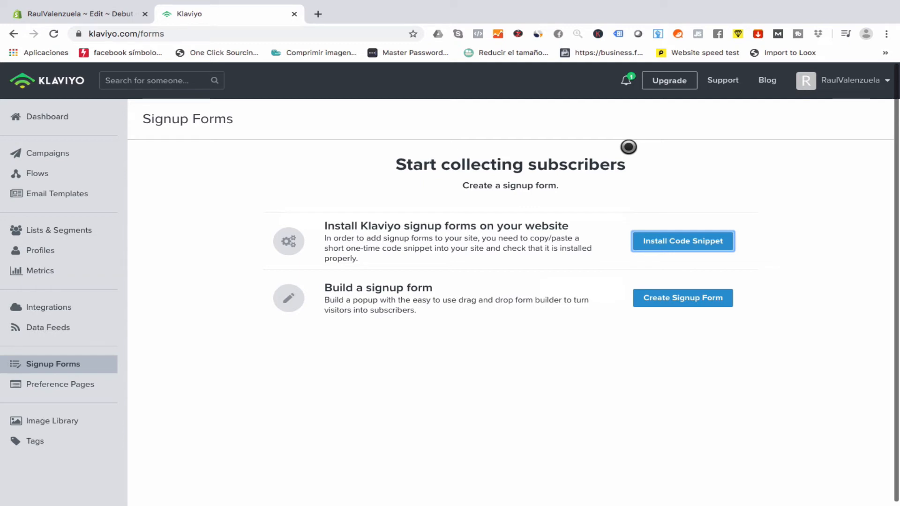
Recheck the pasted script in Shopify's theme code against Klaviyo's install snippet, then close the dialog.
left_click(669, 241)
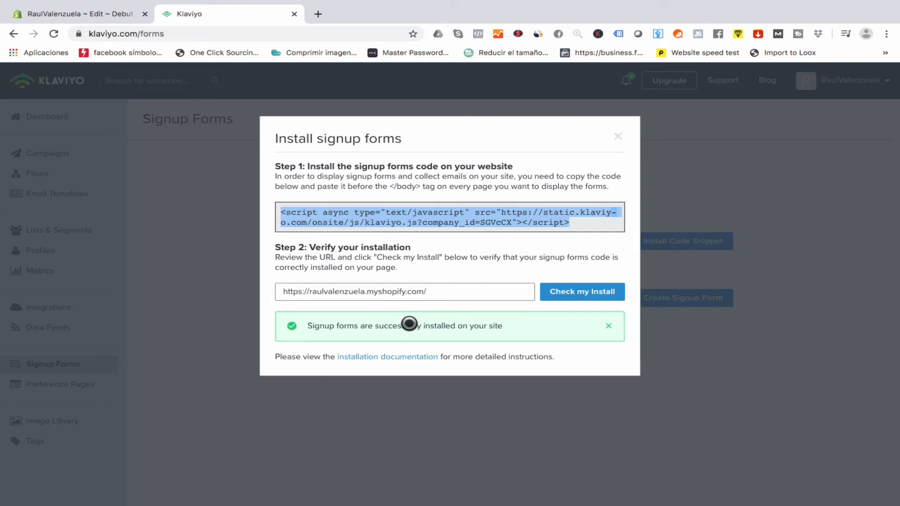
left_click(107, 17)
scroll(477, 356, "down", 2)
scroll(478, 356, "down", 3)
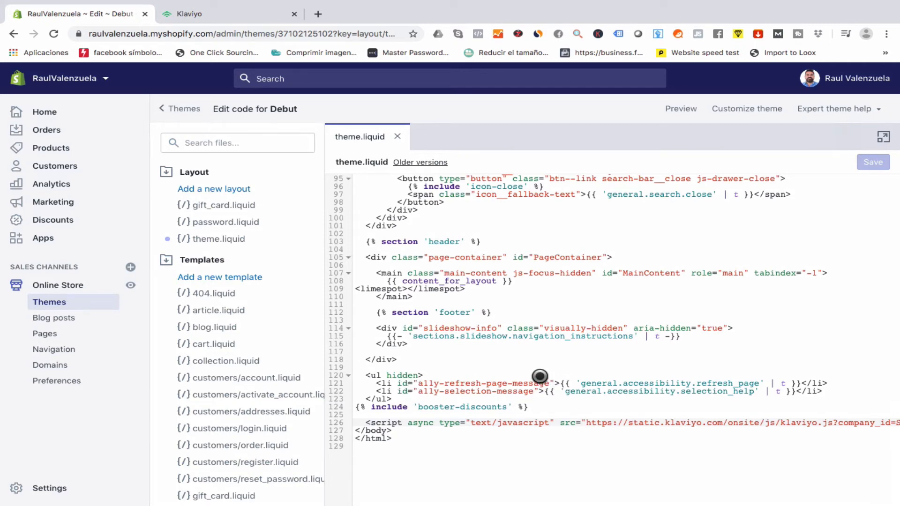
left_click(226, 15)
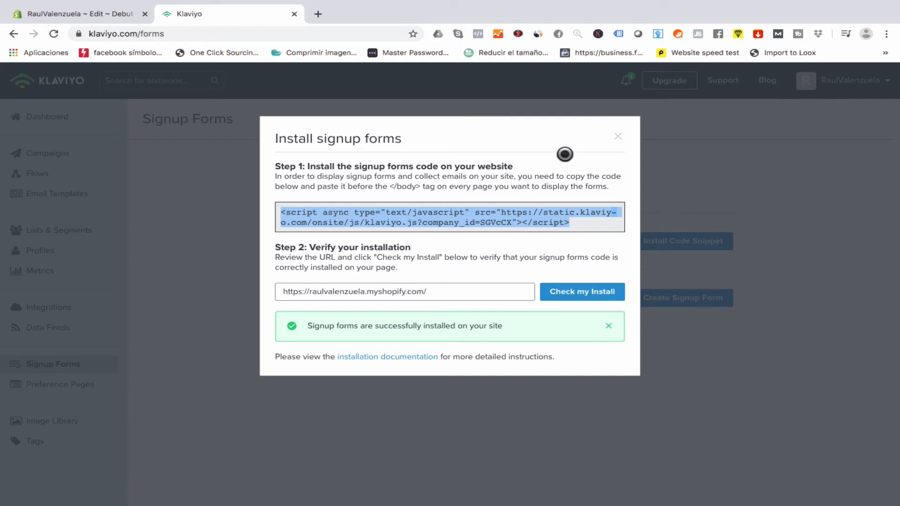
left_click(619, 136)
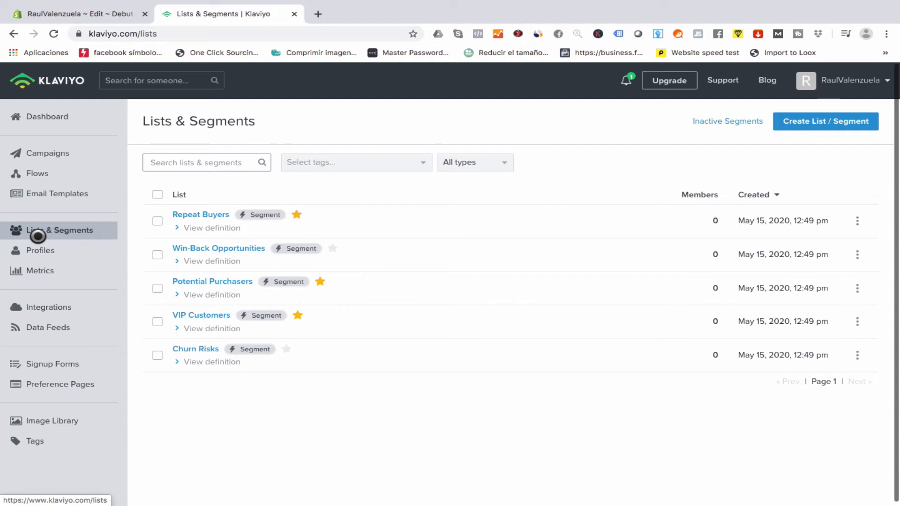
Create an empty Klaviyo list named 'Prueba YouTube' and go back to Signup Forms.
left_click(813, 124)
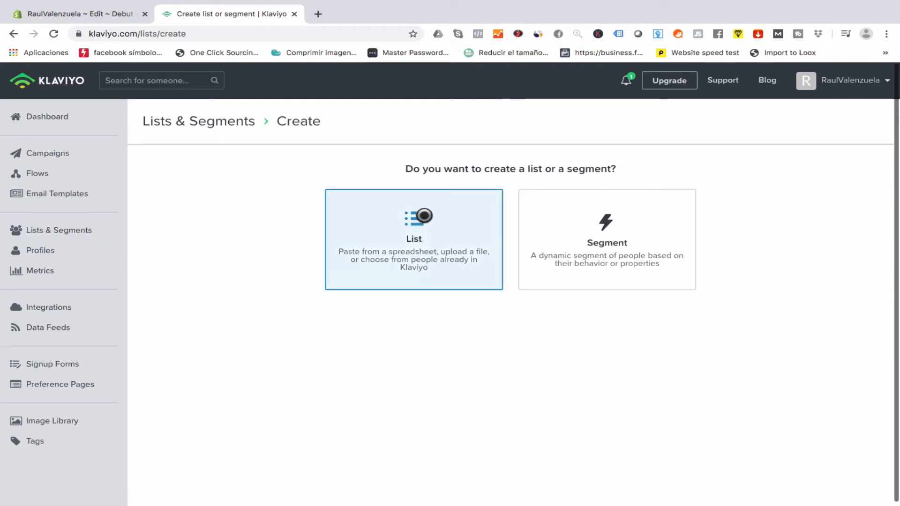
left_click(423, 216)
left_click(308, 196)
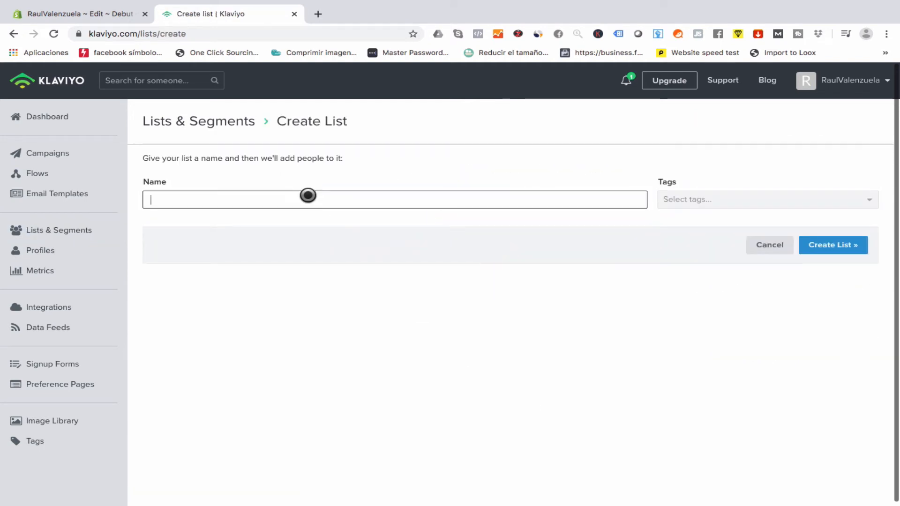
type("Prueb")
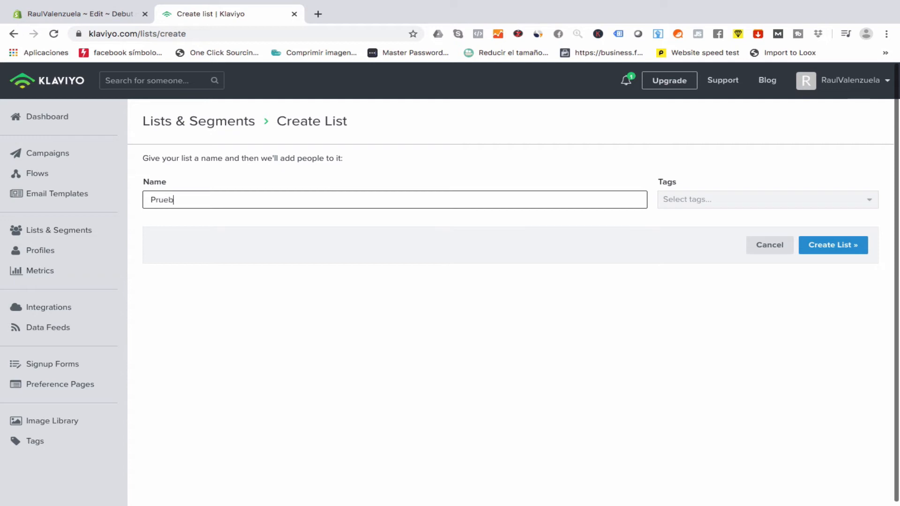
type("a YouTube")
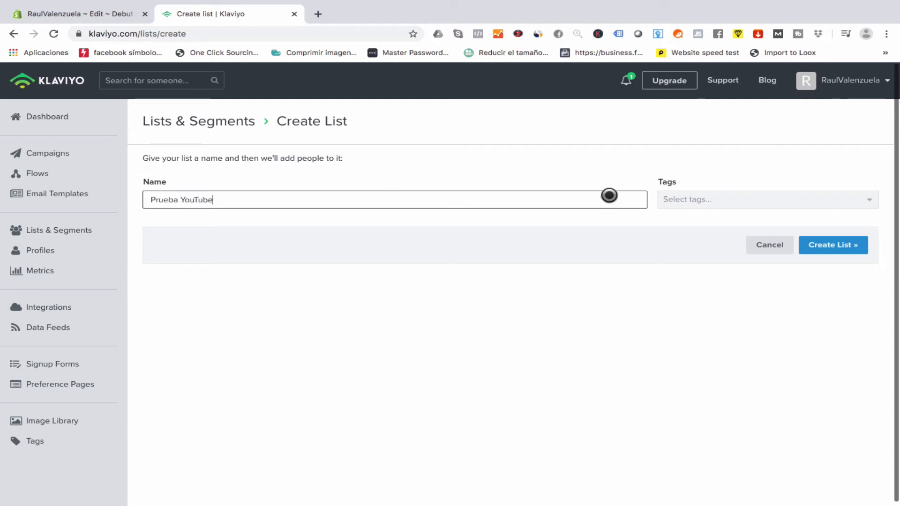
left_click(835, 246)
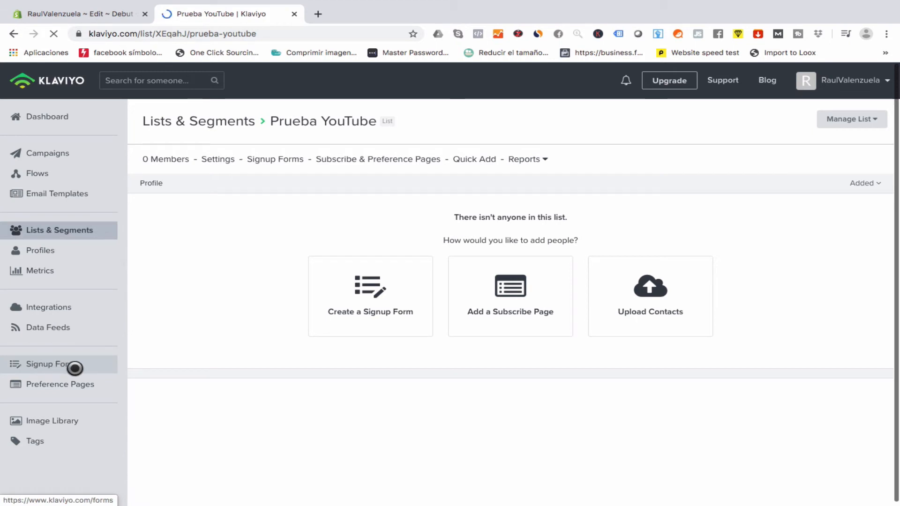
left_click(100, 370)
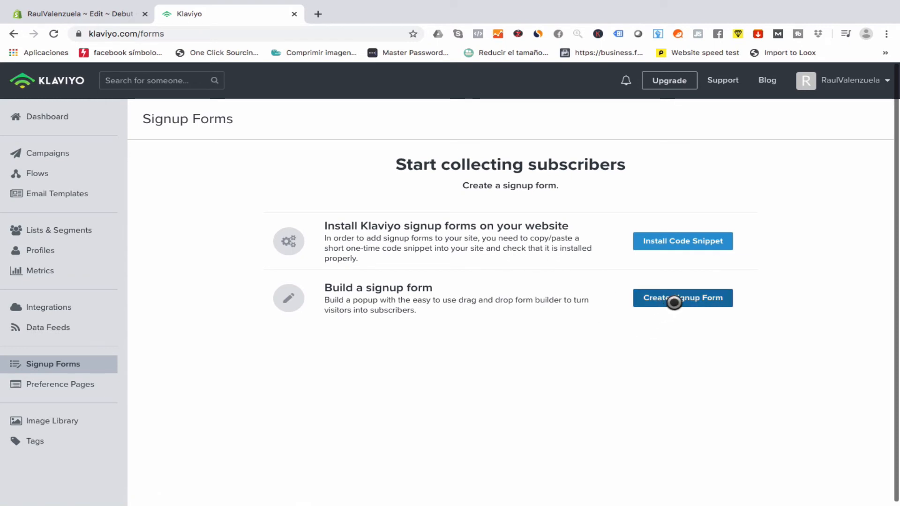
Start a new signup form and scroll the template gallery to find Don't miss out.
left_click(674, 302)
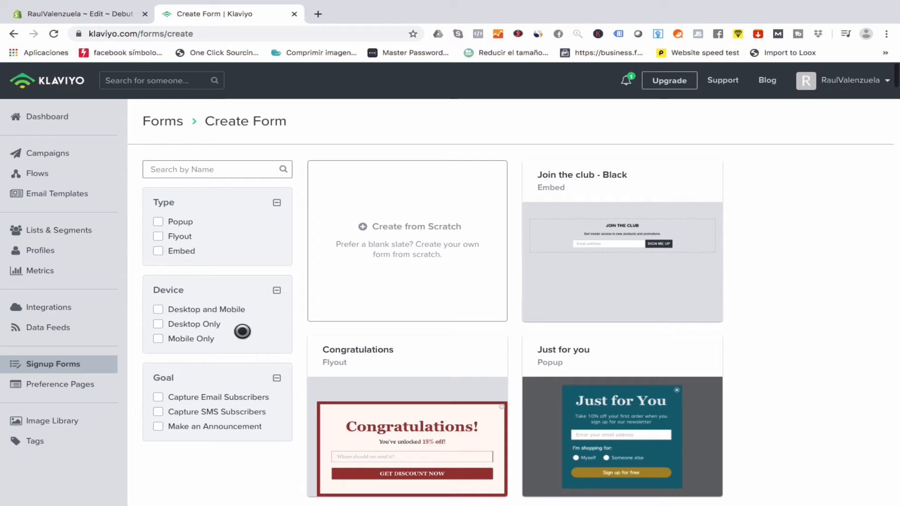
scroll(405, 378, "down", 10)
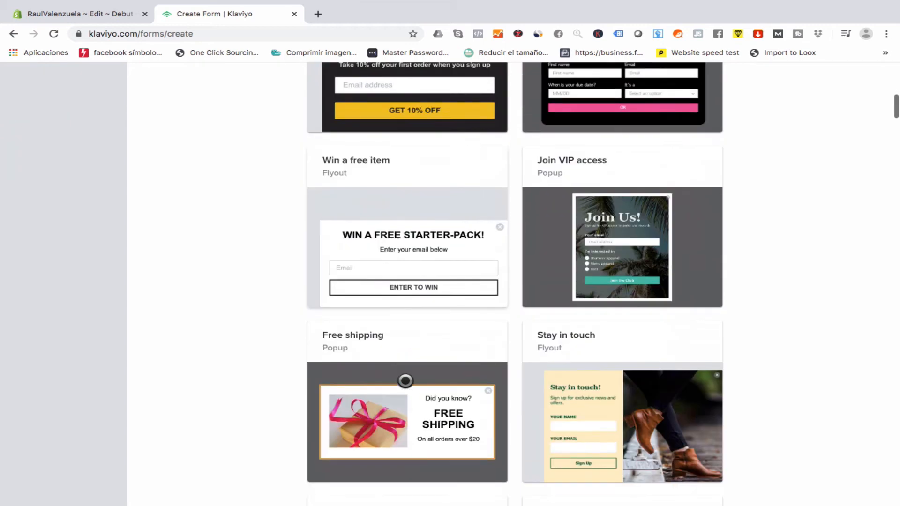
scroll(405, 380, "down", 9)
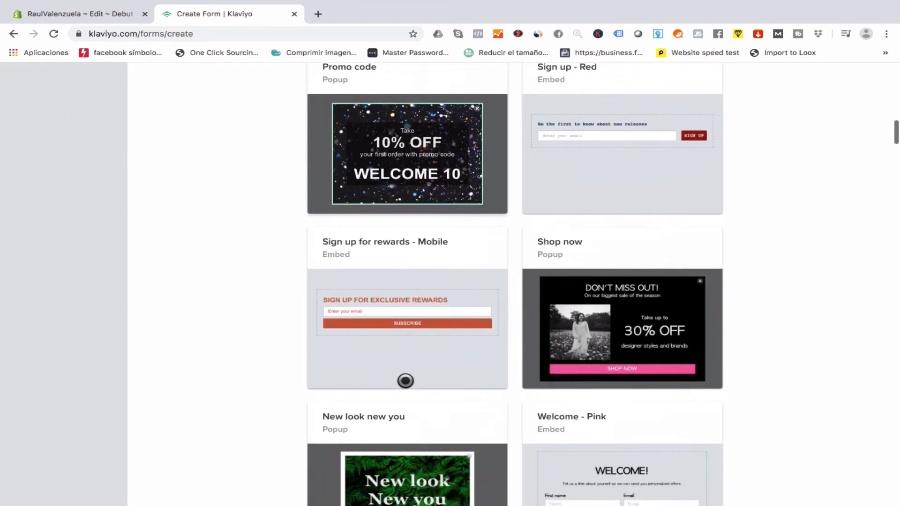
scroll(405, 381, "down", 2)
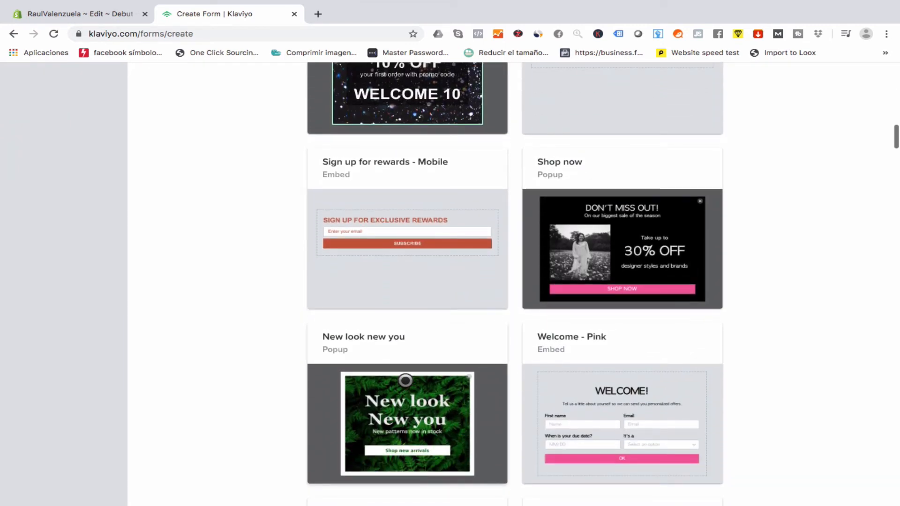
scroll(406, 380, "up", 11)
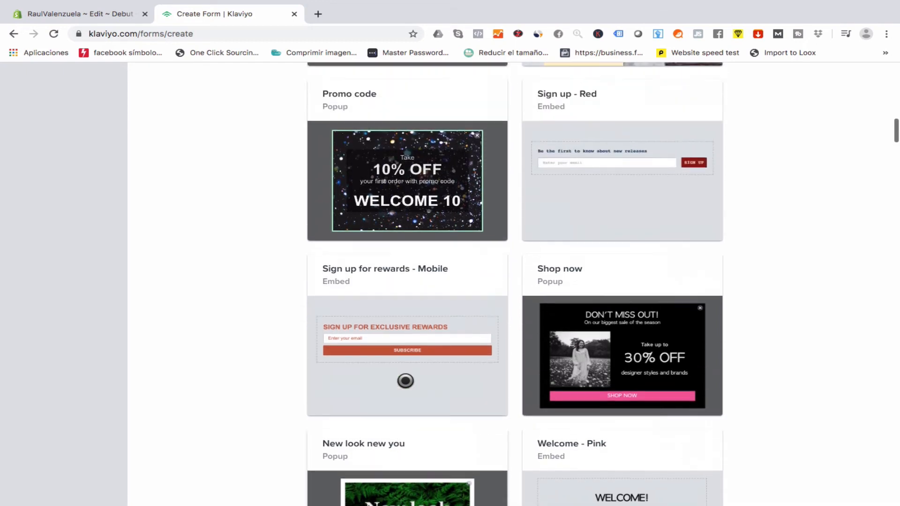
scroll(405, 381, "up", 5)
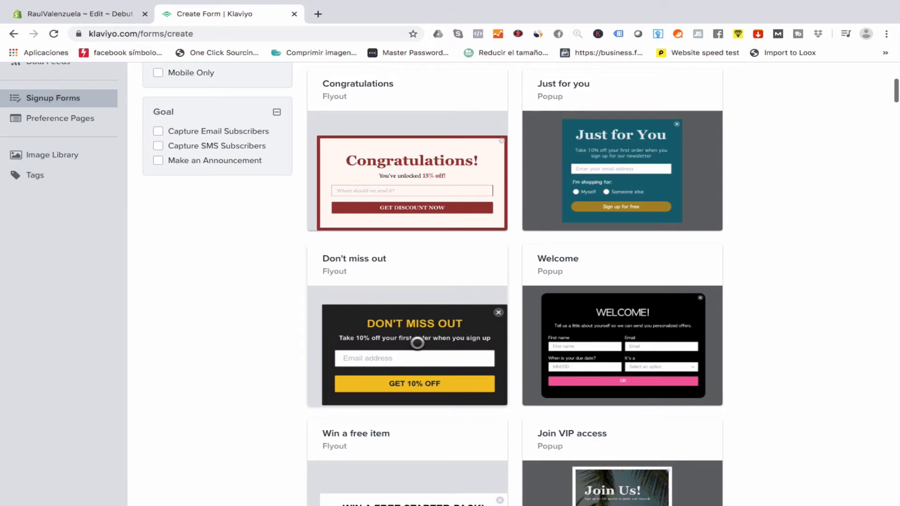
Create a Don't miss out form named 'Prueba YouTube' subscribing to the Prueba YouTube list.
left_click(417, 343)
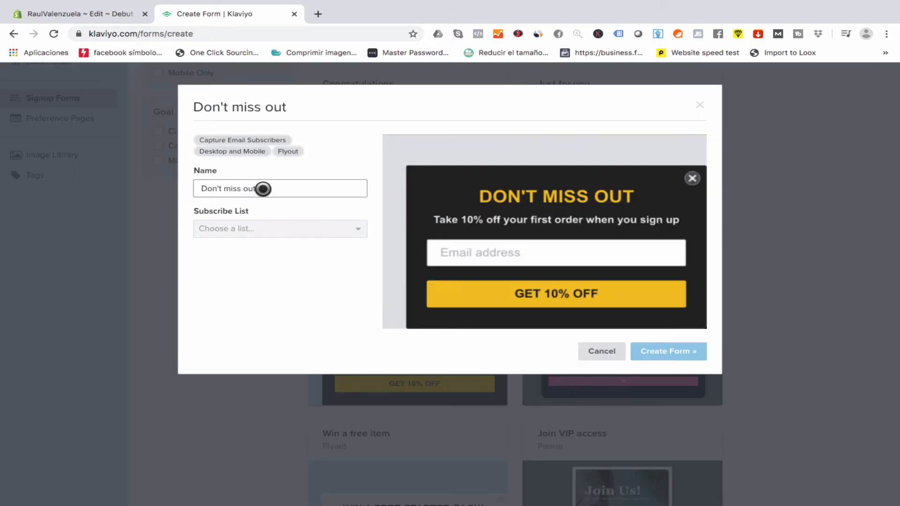
left_click_drag(263, 189, 141, 182)
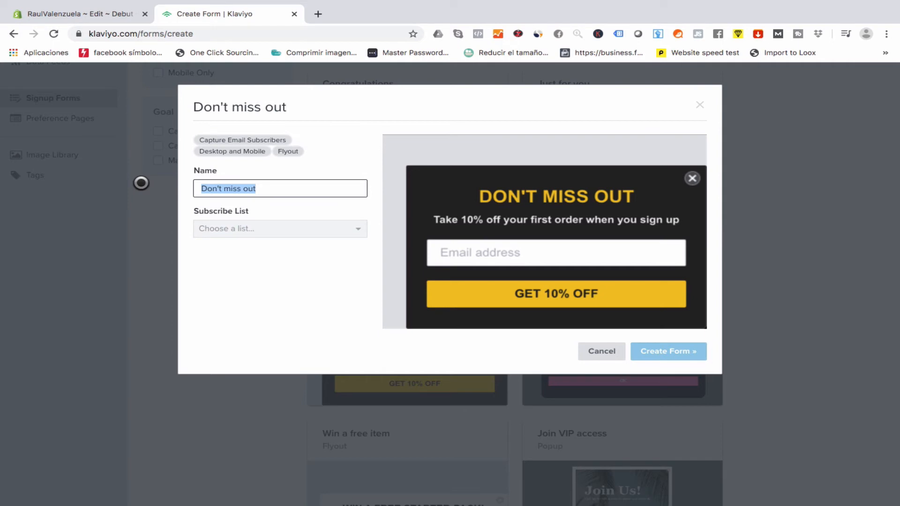
type("Prueba ")
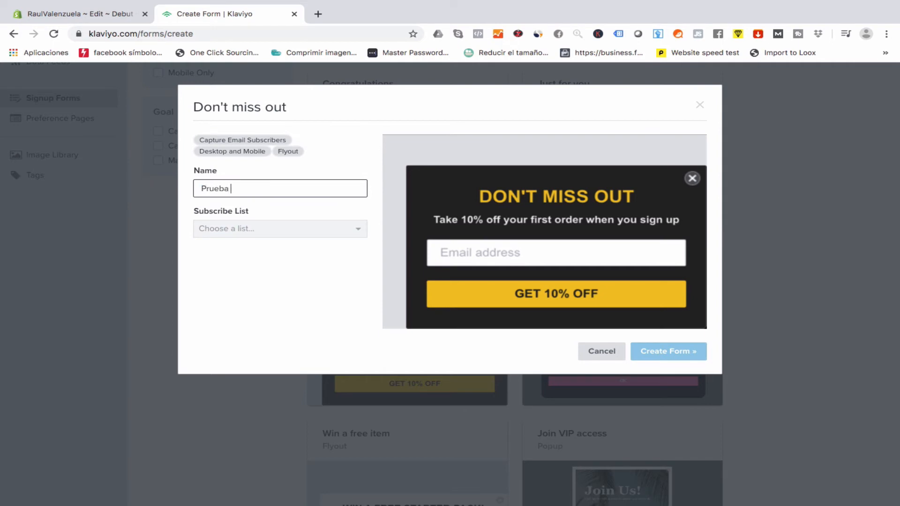
type("YouTube")
left_click(263, 233)
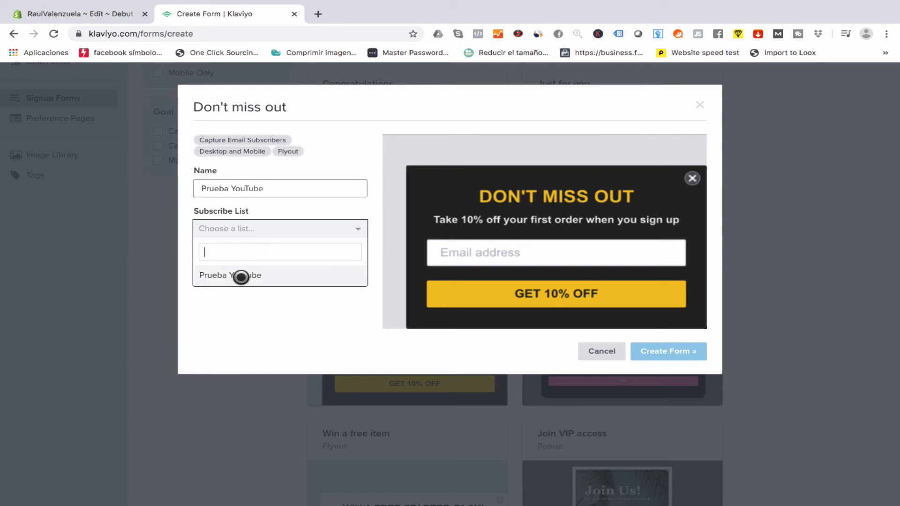
left_click(241, 277)
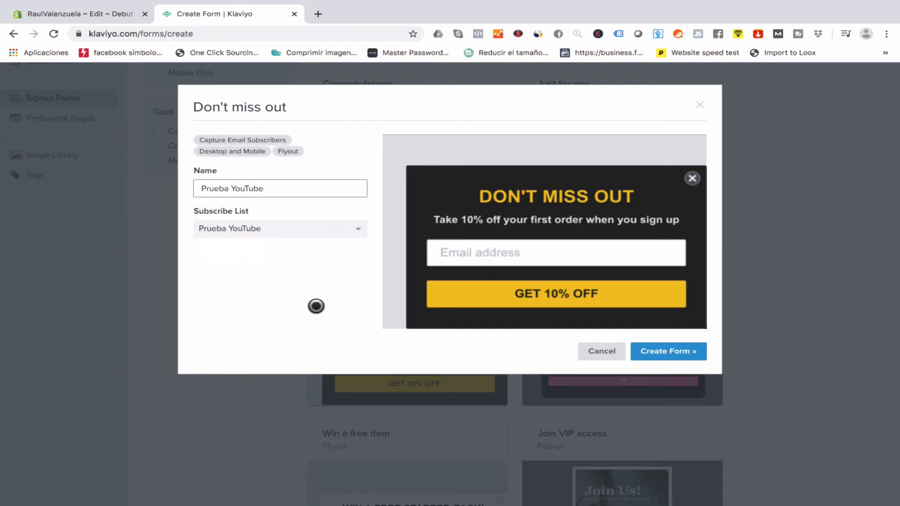
left_click(675, 352)
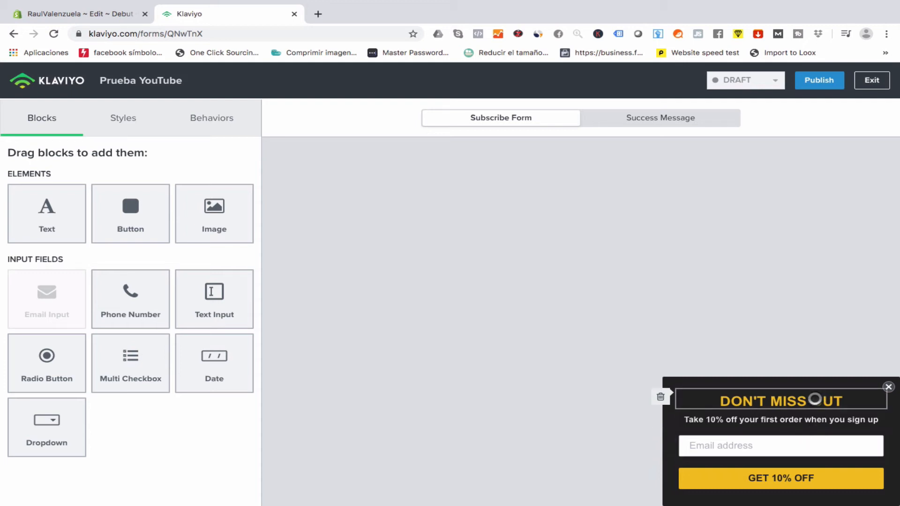
Change the popup heading to 'DESCUENTO 10% AL REGISTRARTE'.
left_click(814, 399)
left_click(195, 201)
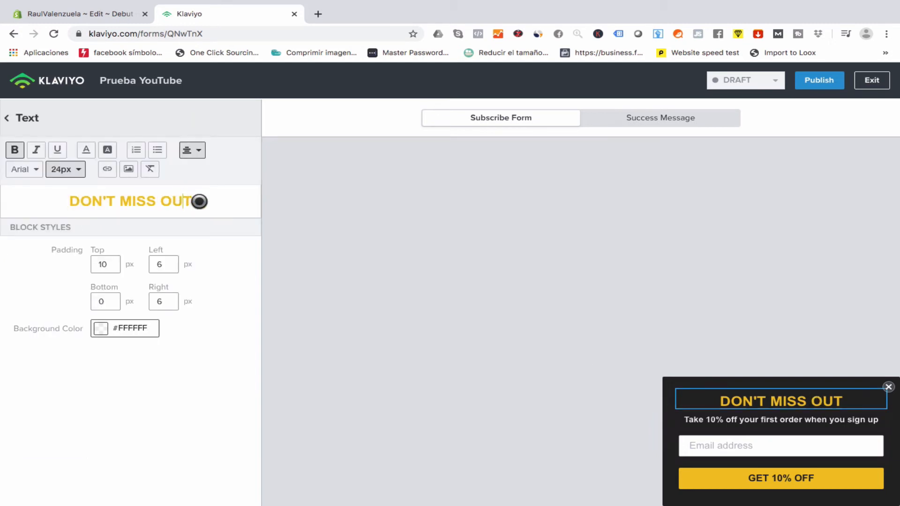
key("BackSpace")
key("BackSpace")
key("BackSpace")
key("BackSpace")
key("BackSpace")
key("BackSpace")
key("BackSpace")
key("BackSpace")
key("BackSpace")
key("BackSpace")
key("BackSpace")
key("BackSpace")
key("BackSpace")
key("BackSpace")
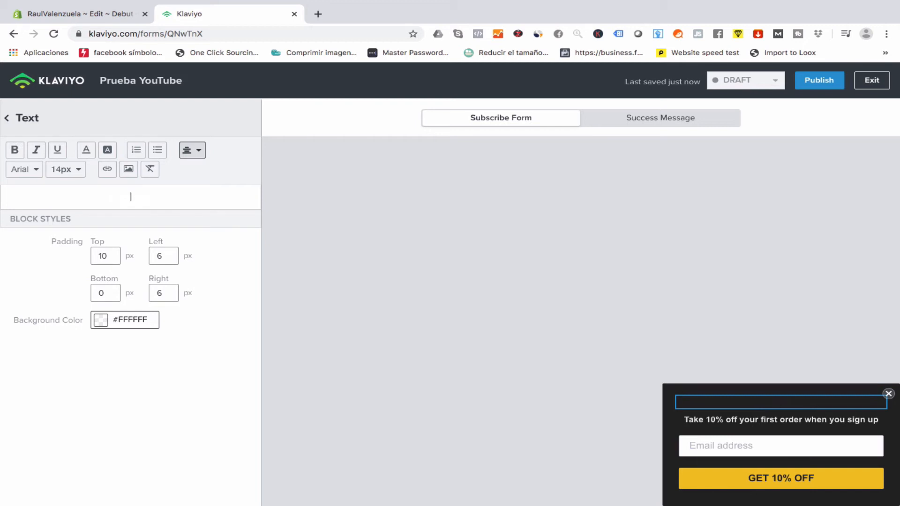
type("DESCUENTO 10% AL REGISTRARTE")
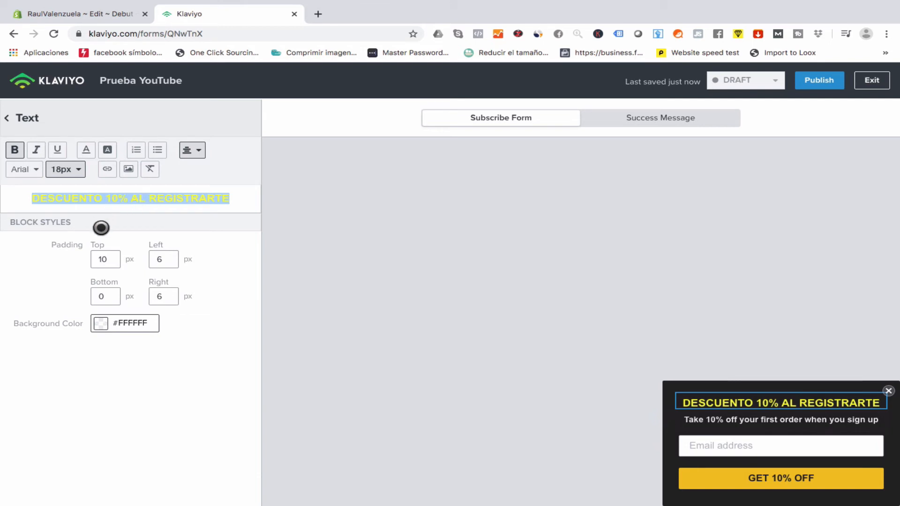
Replace the subtitle with 'Recibe 10% de Descuento En Tu Correo'.
left_click(778, 420)
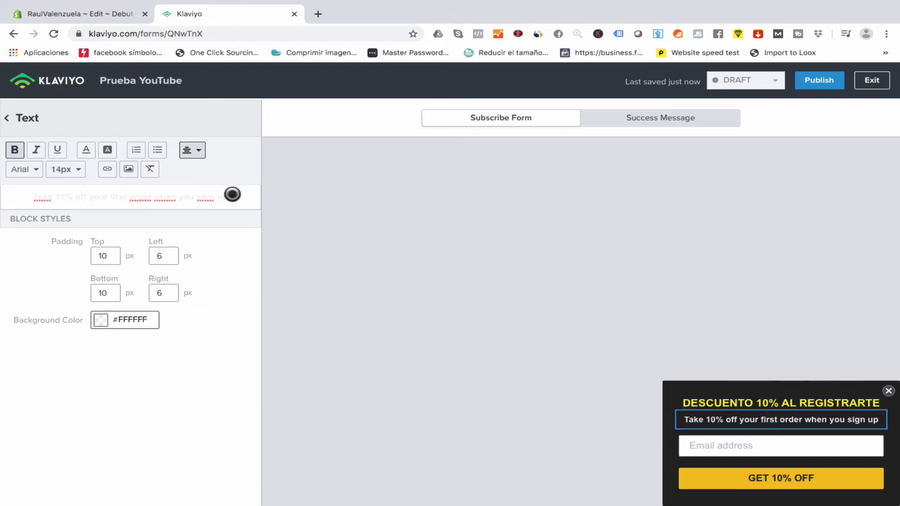
left_click_drag(231, 195, 24, 193)
type("RE")
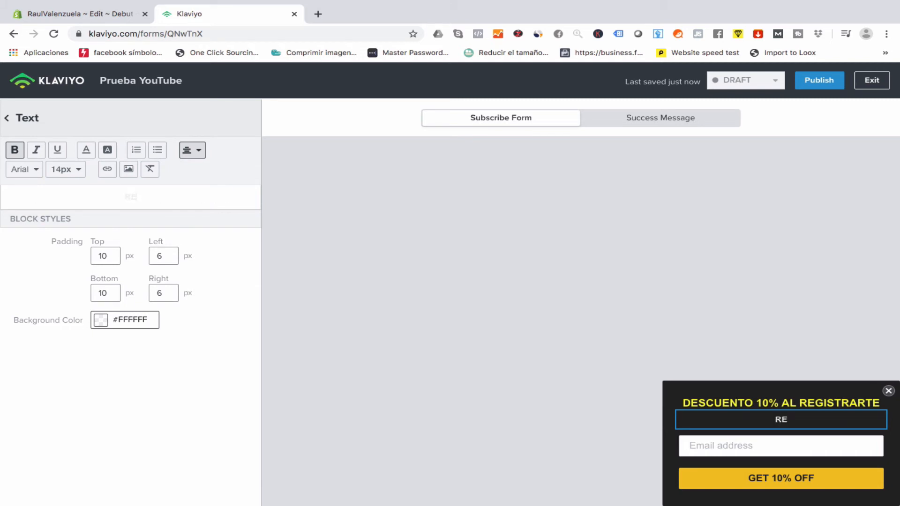
key("BackSpace")
key("BackSpace")
type("Recibe 10% de Descue")
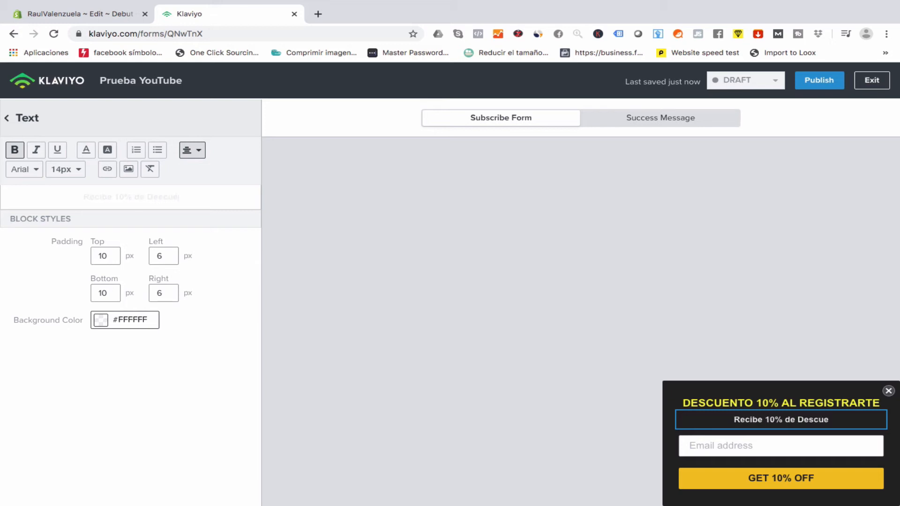
type("nto Al")
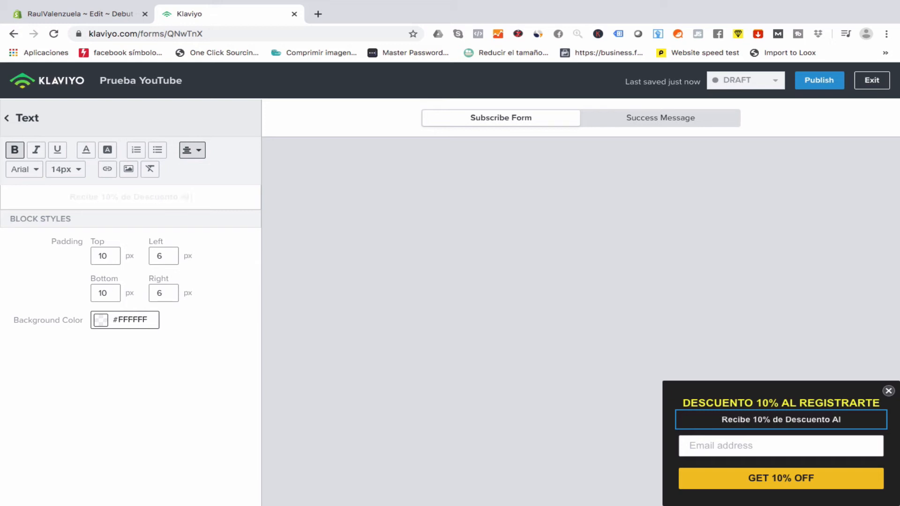
type(" Regist")
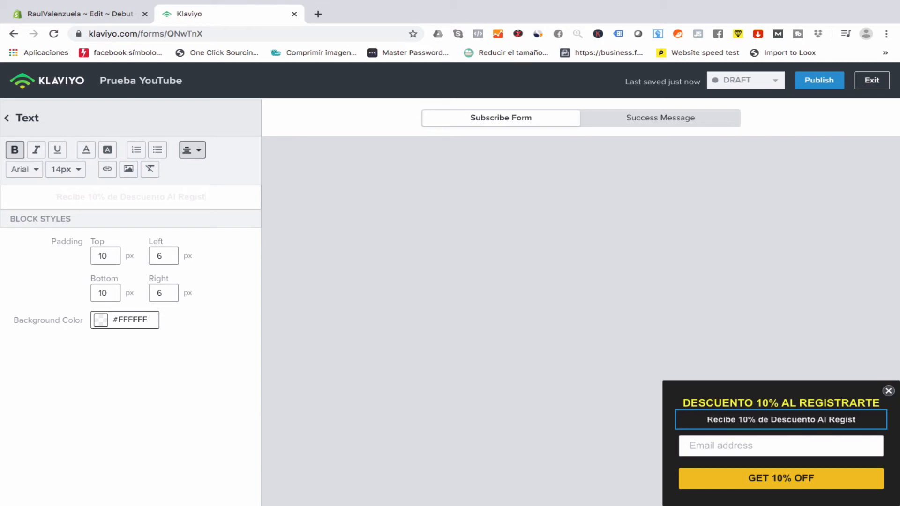
key("BackSpace")
key("BackSpace")
key("BackSpace")
key("BackSpace")
key("BackSpace")
key("BackSpace")
key("BackSpace")
key("BackSpace")
key("BackSpace")
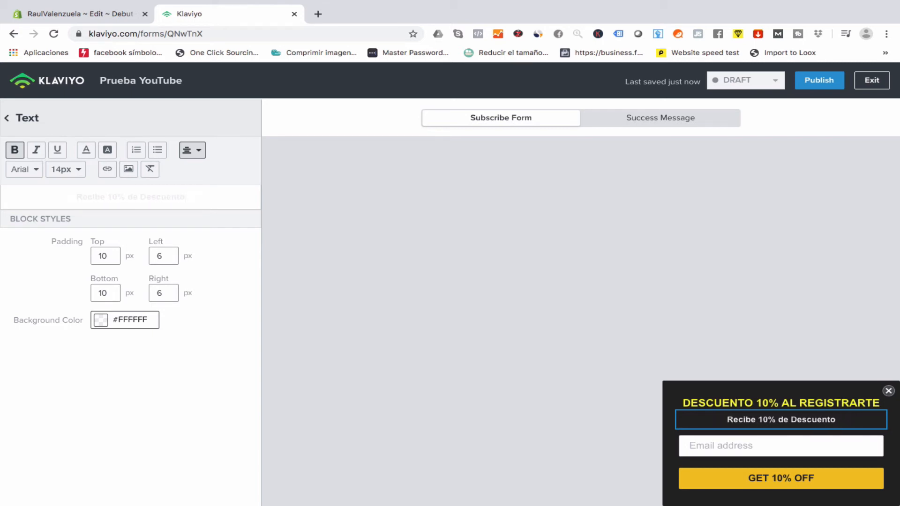
type("En T")
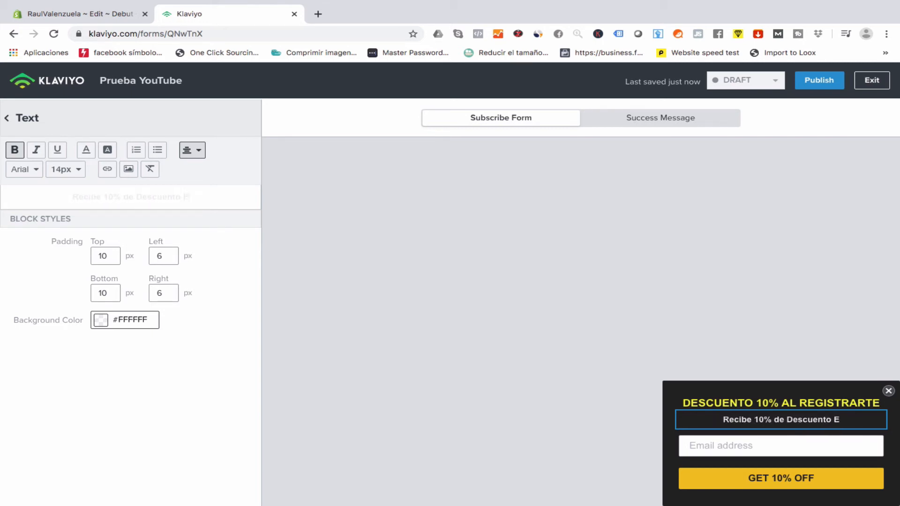
type("u")
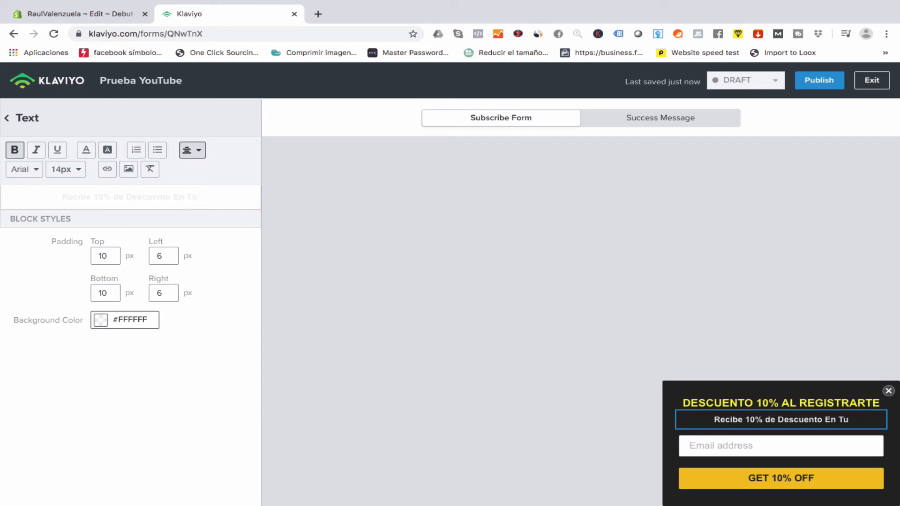
type(" Correo")
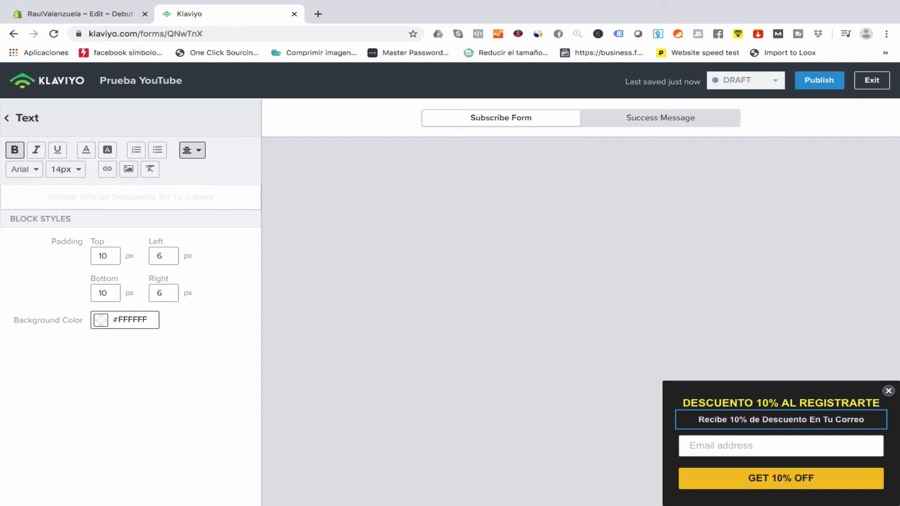
left_click(749, 443)
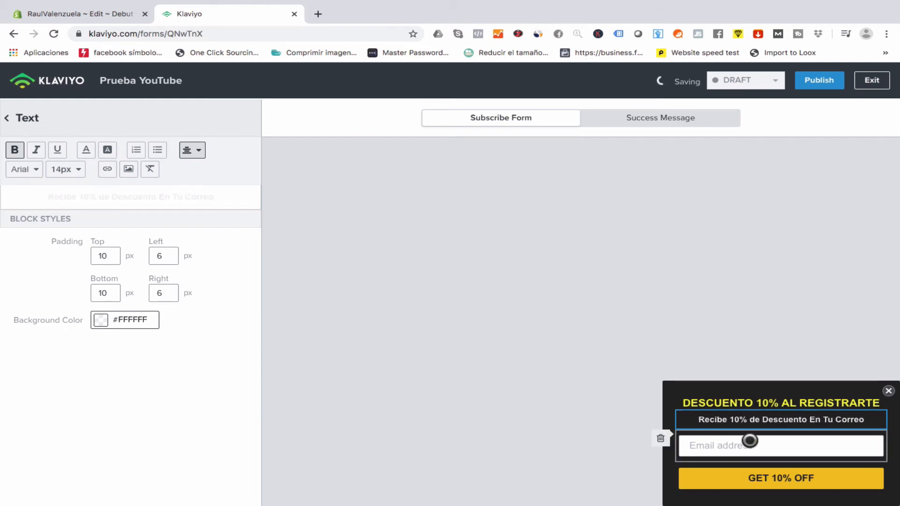
Change the email field placeholder to 'Dirección Correo'.
left_click_drag(161, 173, 58, 173)
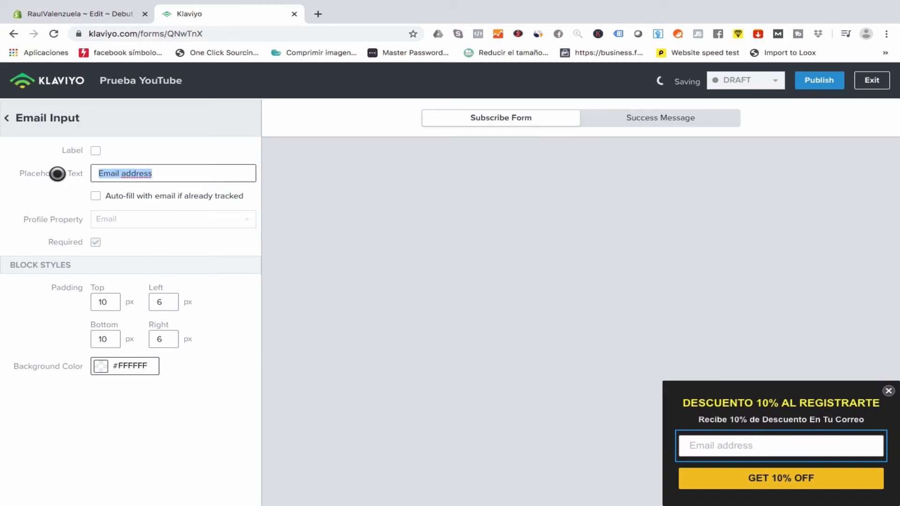
type("E")
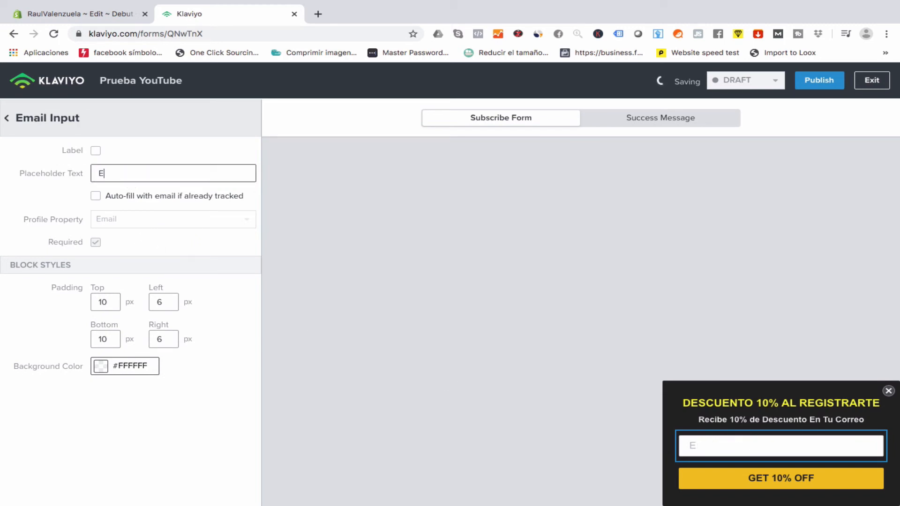
key("BackSpace")
type("Correo Dir")
key("BackSpace")
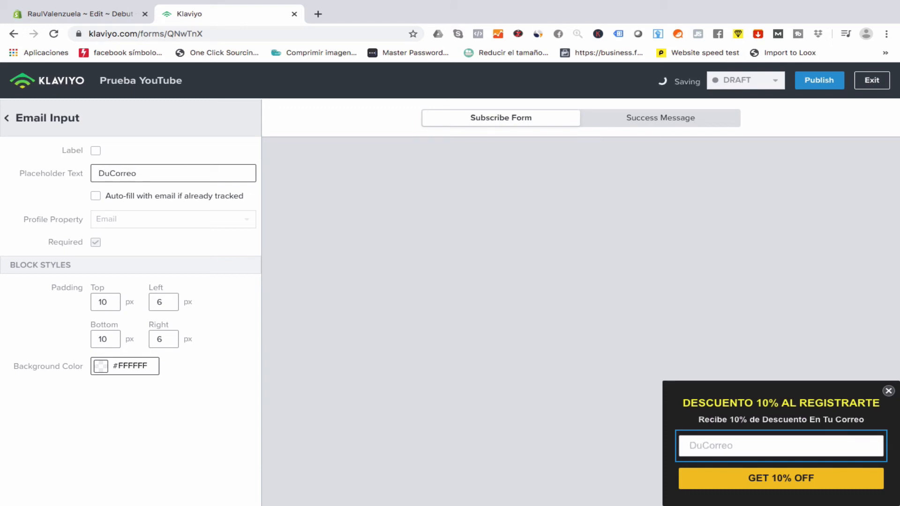
type("rección")
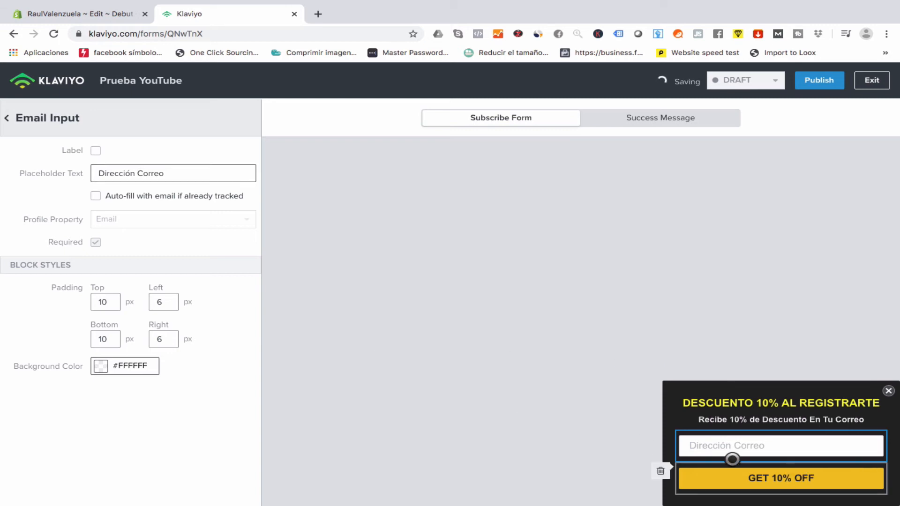
Relabel the button 'OBTÉN 10% DESCUENTO' and return to the Blocks list.
left_click(732, 468)
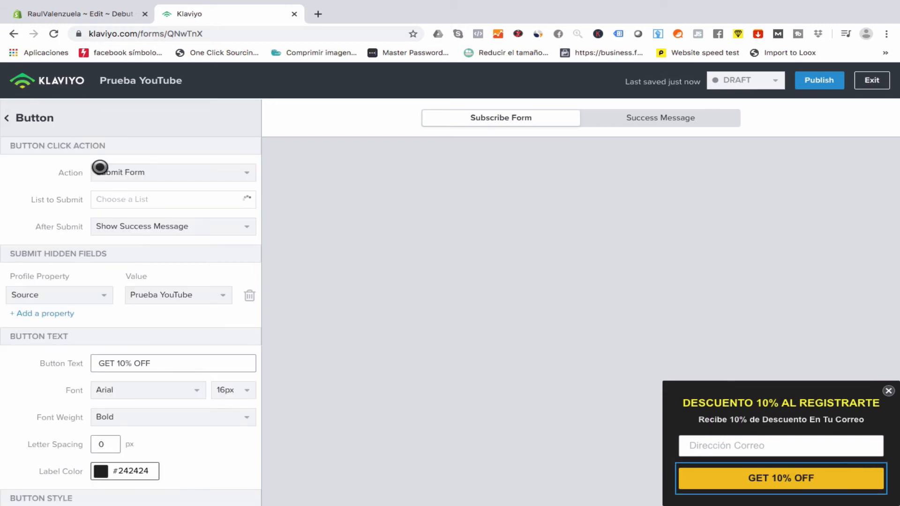
double_click(104, 364)
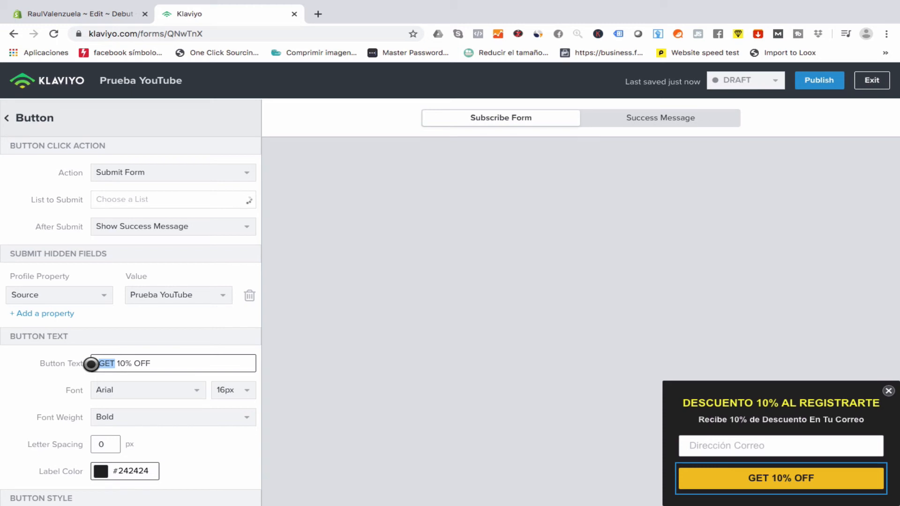
type("obt")
key("BackSpace")
key("BackSpace")
key("BackSpace")
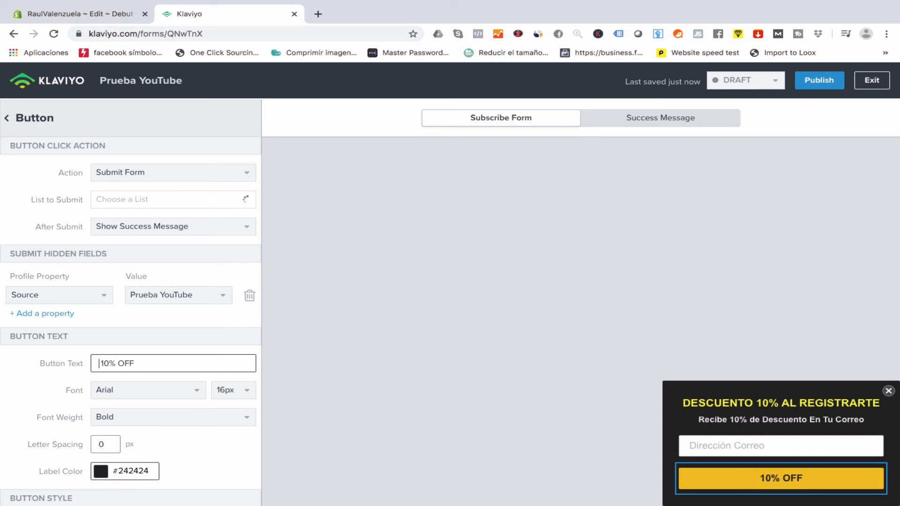
type("OBTÉN")
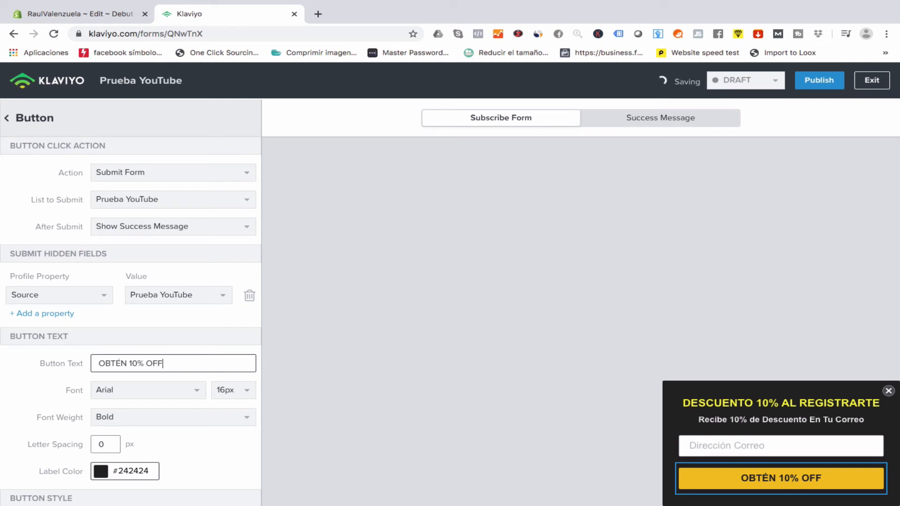
key("BackSpace")
key("BackSpace")
key("BackSpace")
type("DESCUENTO")
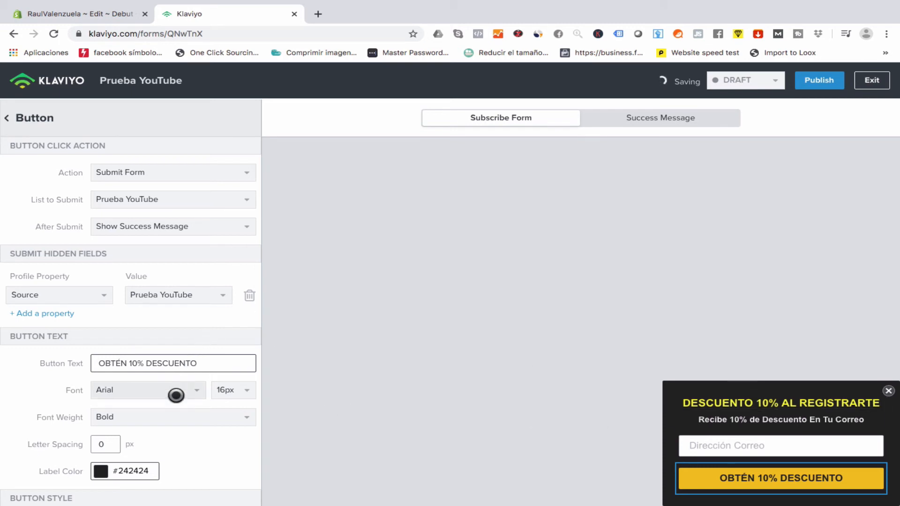
scroll(175, 394, "down", 3)
scroll(176, 396, "down", 5)
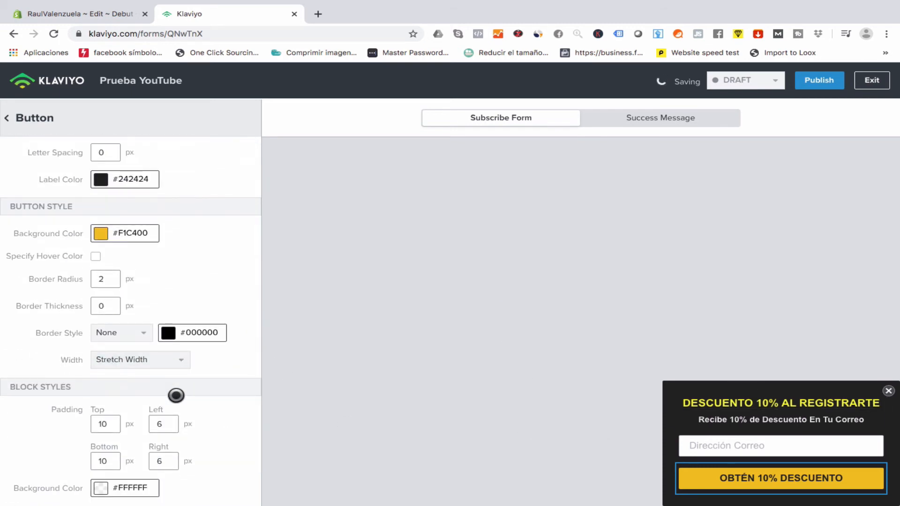
scroll(124, 294, "up", 4)
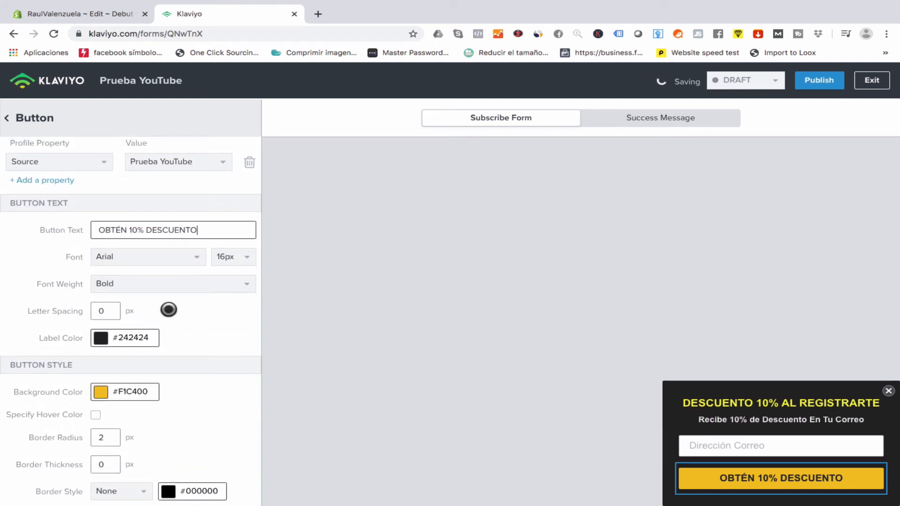
scroll(169, 290, "up", 4)
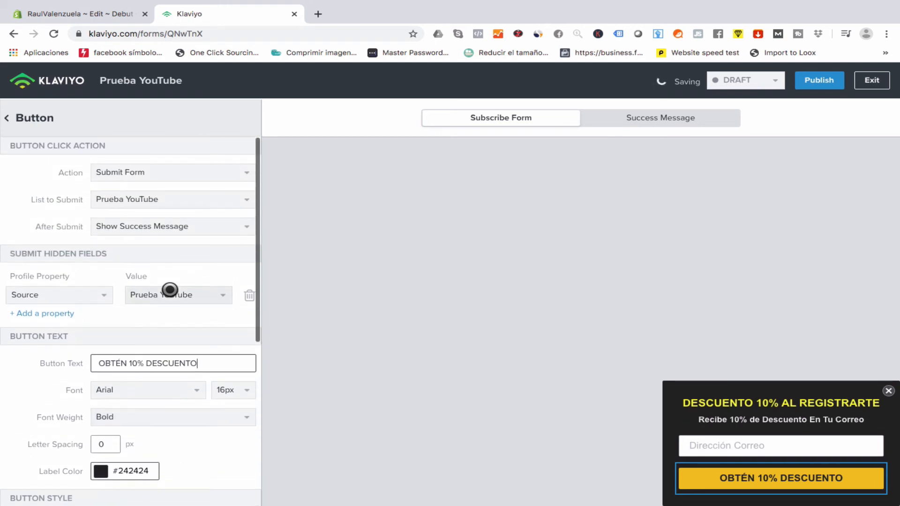
left_click(27, 117)
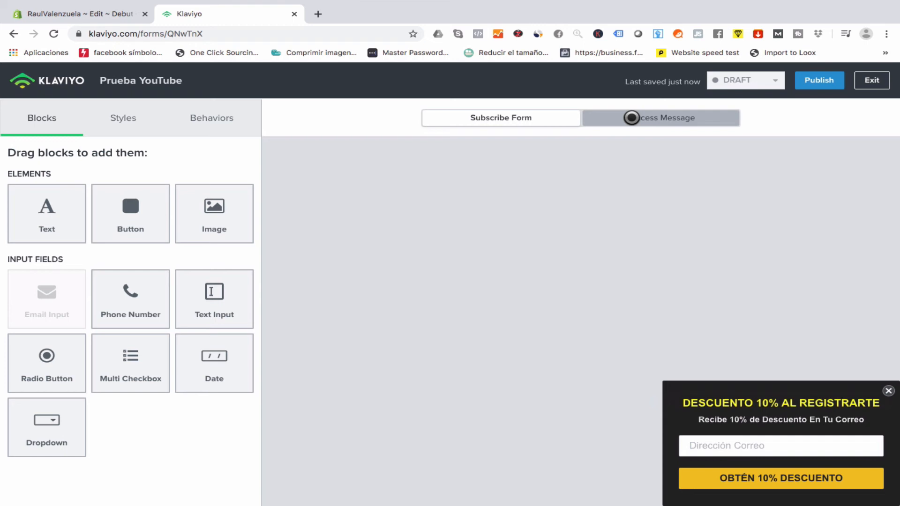
In the Success Message, change the WELCOME heading to ¡BIENVENIDOS!
left_click(631, 117)
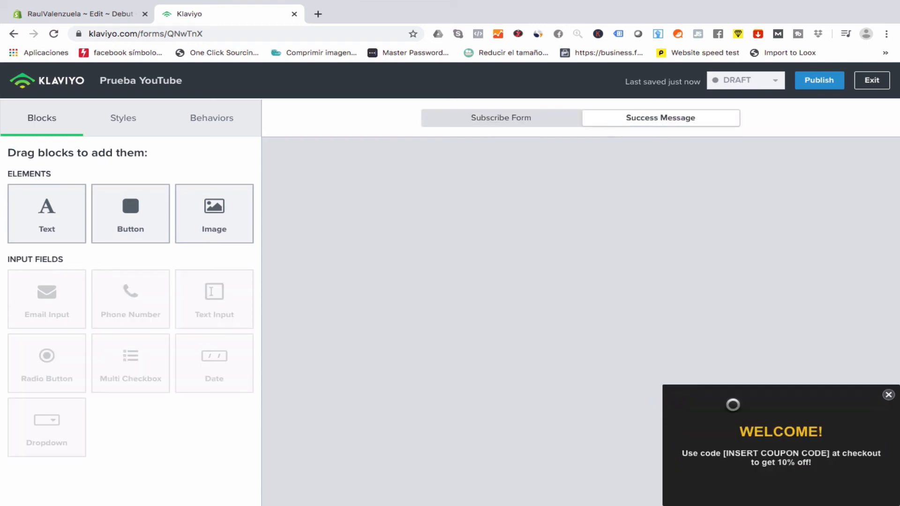
left_click(755, 445)
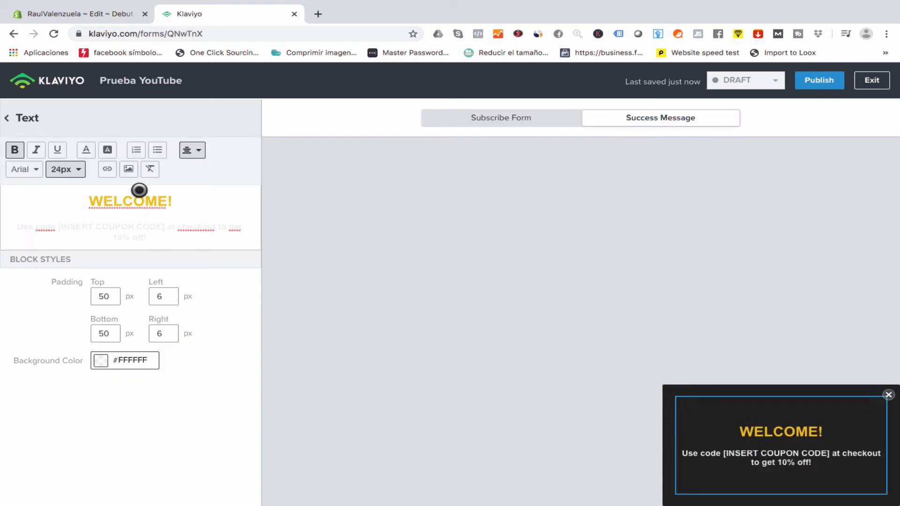
left_click(162, 200)
key("BackSpace")
key("BackSpace")
key("BackSpace")
key("BackSpace")
key("BackSpace")
key("BackSpace")
key("BackSpace")
type("BIENVENI")
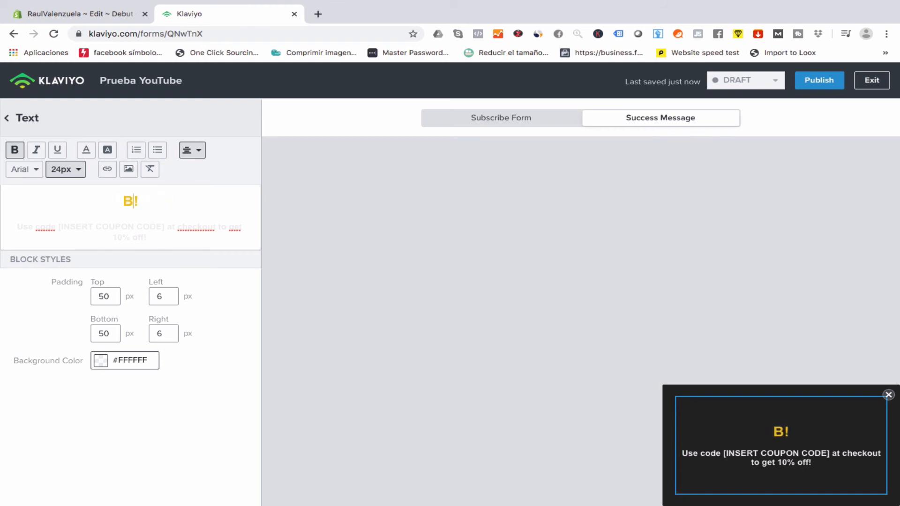
type("DO")
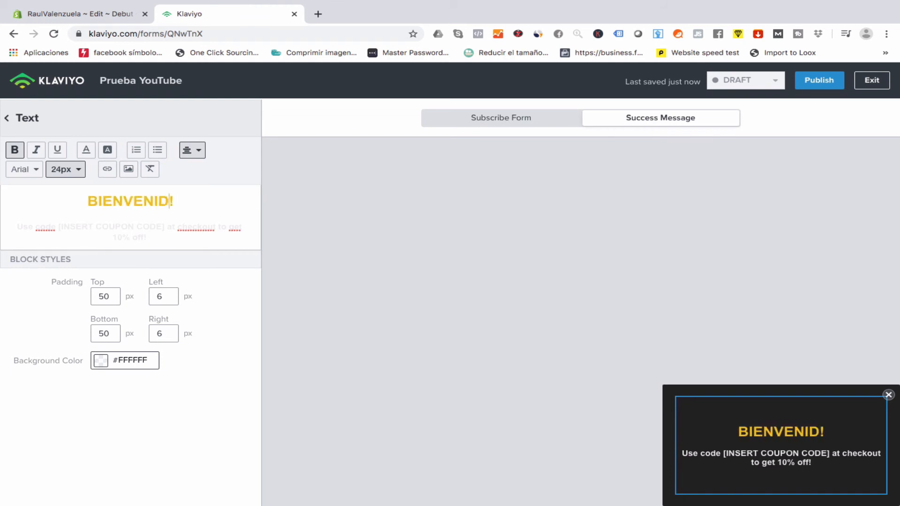
key("BackSpace")
type("A")
key("BackSpace")
type("OS")
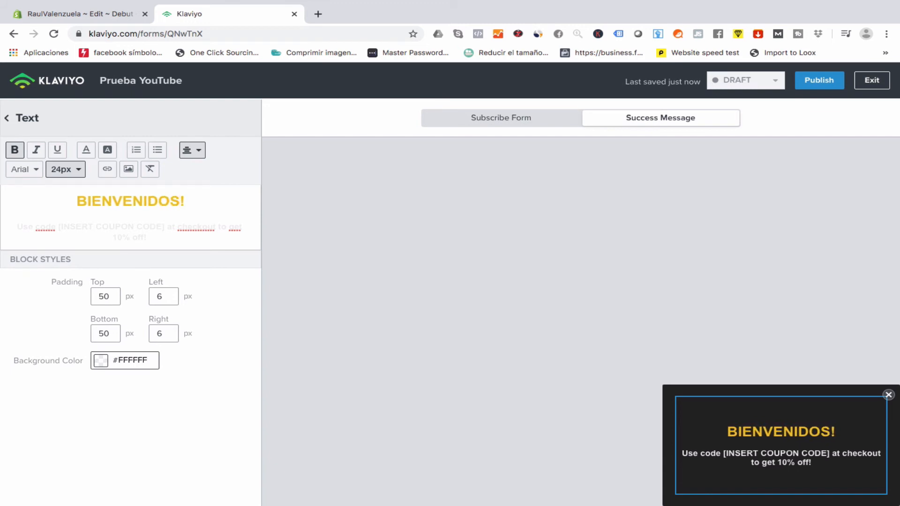
left_click(76, 203)
type("¿")
key("BackSpace")
type("¡")
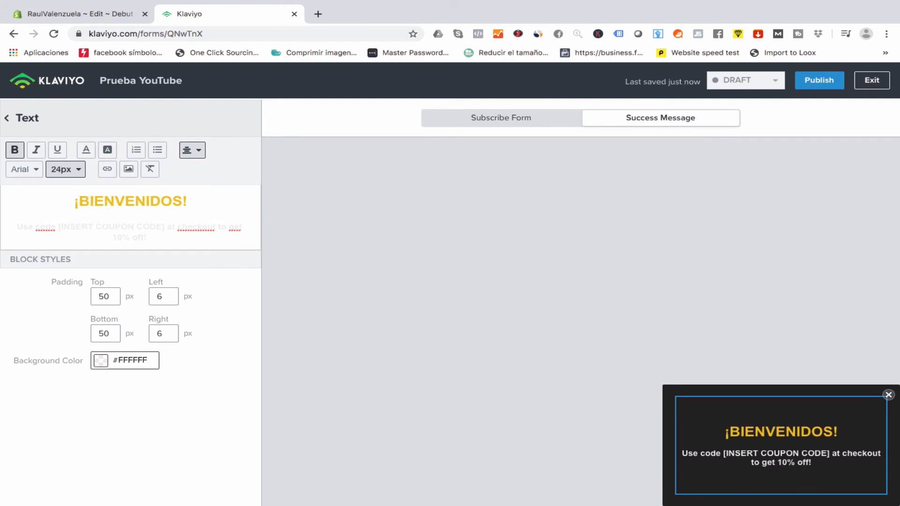
Start the body with 'Utiliza el código OFERTA10', replacing 'Use' and the coupon placeholder.
left_click(57, 226)
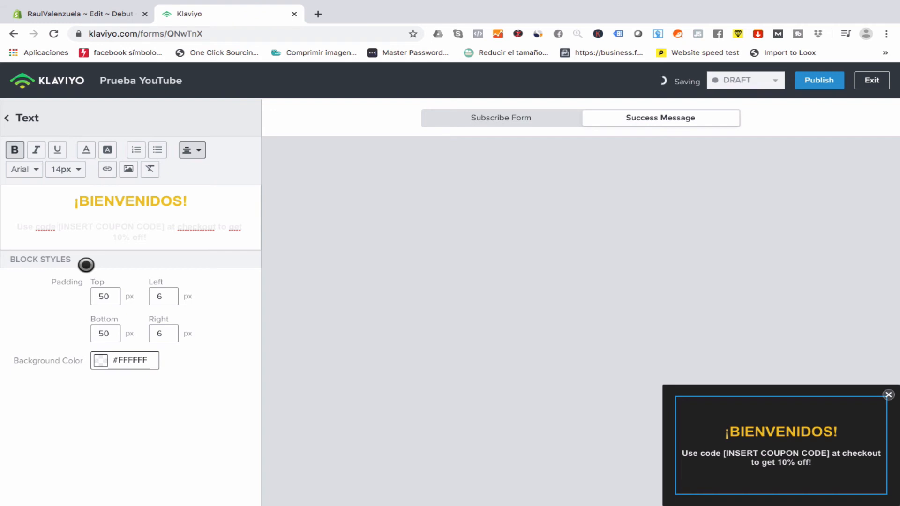
key("BackSpace")
key("BackSpace")
key("BackSpace")
key("BackSpace")
key("BackSpace")
key("BackSpace")
key("BackSpace")
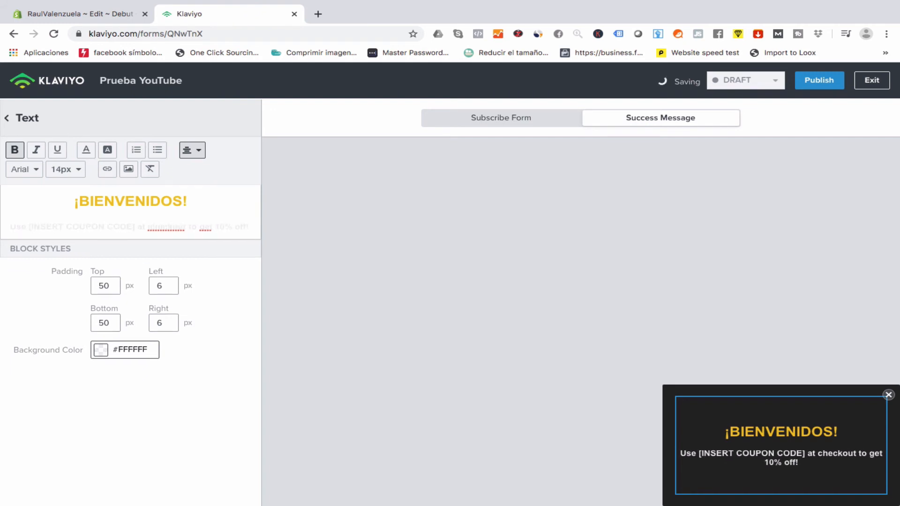
type("SA")
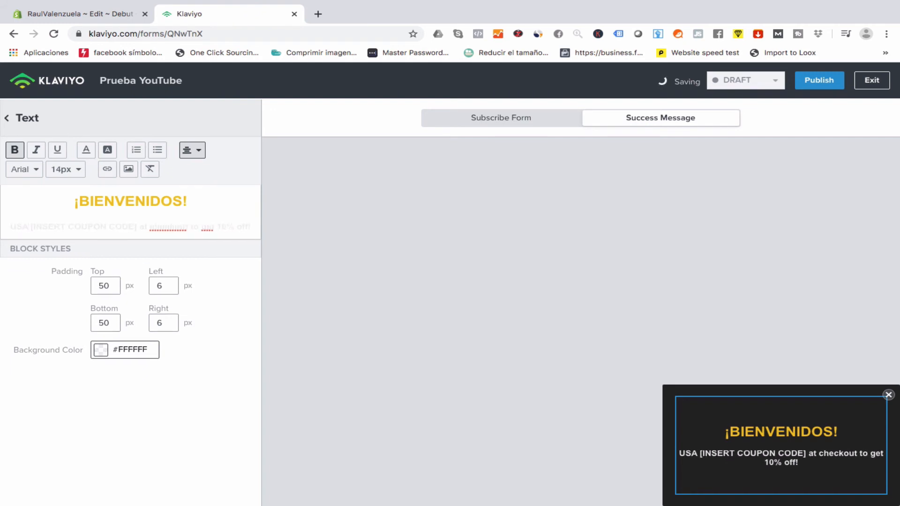
key("BackSpace")
key("BackSpace")
type("sa el")
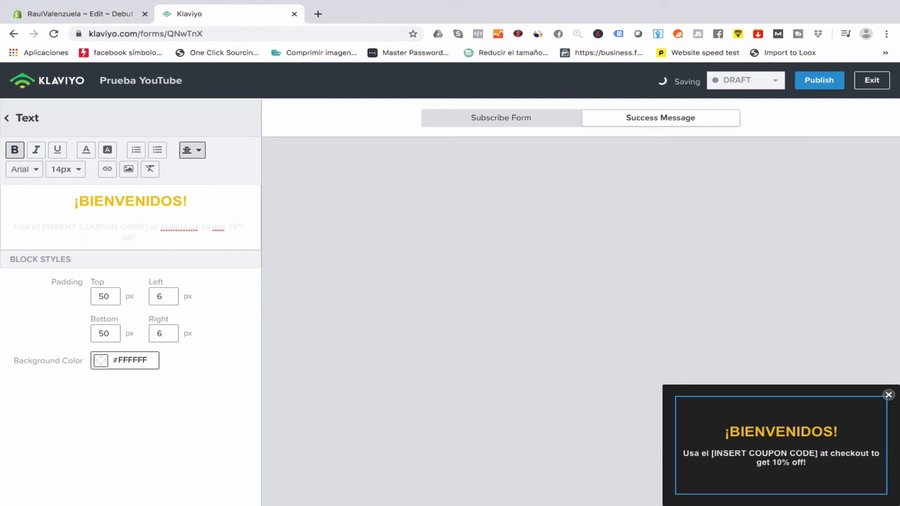
key("BackSpace")
key("BackSpace")
key("BackSpace")
key("BackSpace")
key("BackSpace")
key("BackSpace")
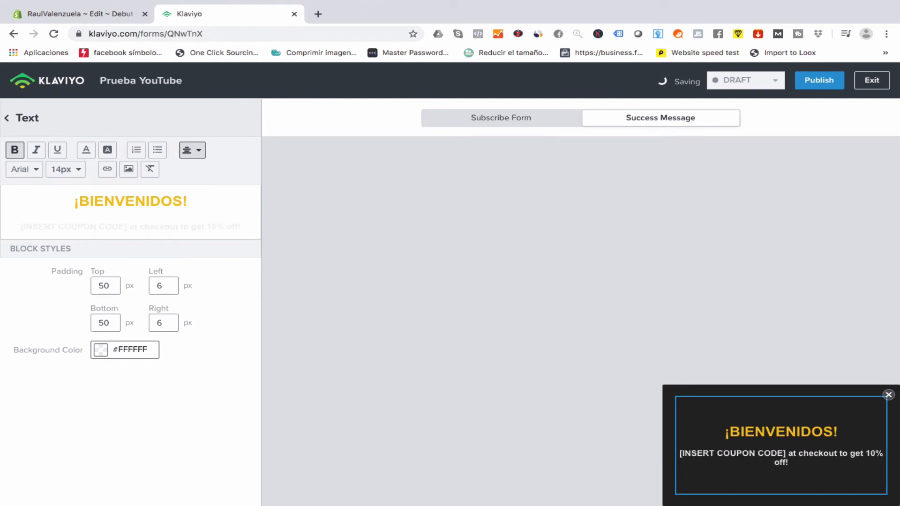
type("Utiliza")
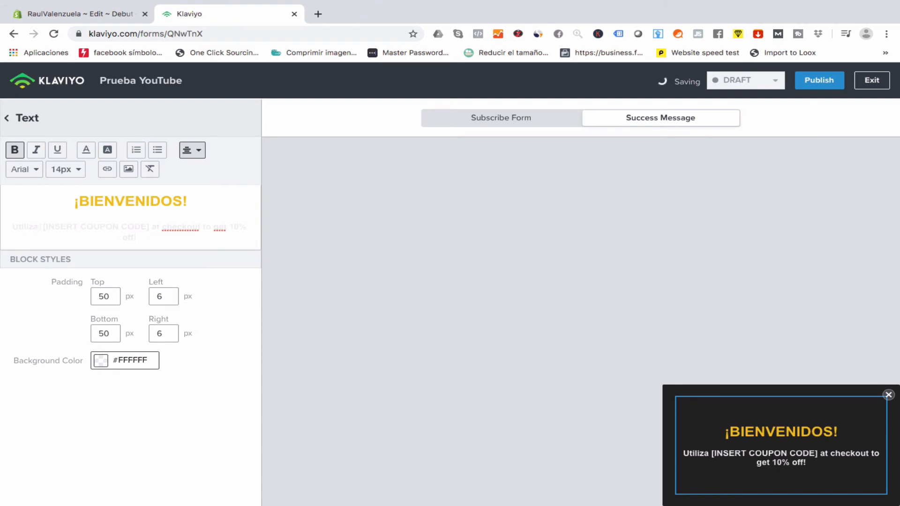
type(" el códi")
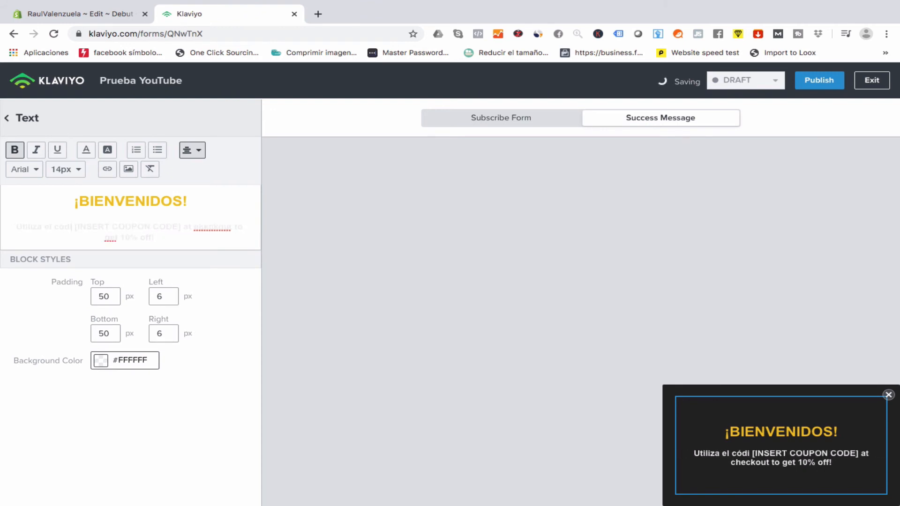
type("go")
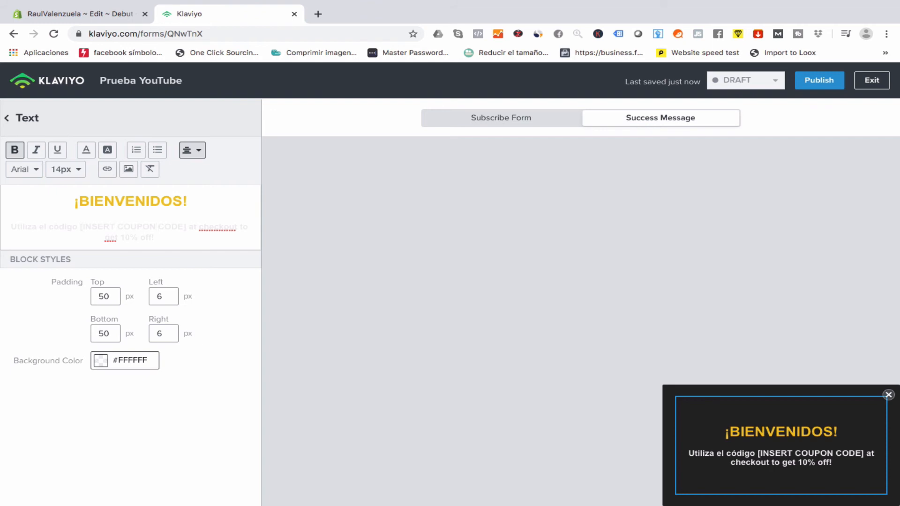
key("BackSpace")
key("BackSpace")
key("BackSpace")
key("BackSpace")
key("BackSpace")
key("BackSpace")
key("BackSpace")
key("BackSpace")
key("BackSpace")
key("BackSpace")
key("BackSpace")
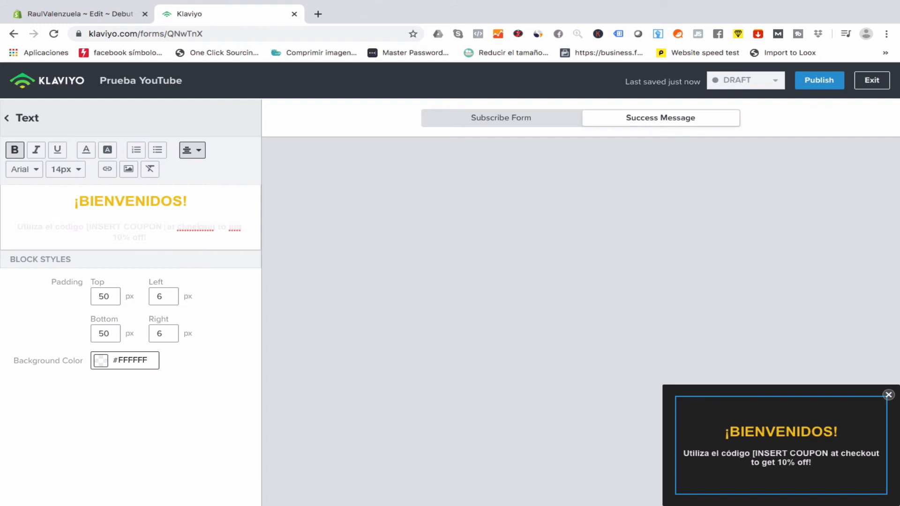
key("BackSpace")
key("BackSpace")
key("BackSpace")
key("BackSpace")
key("BackSpace")
key("BackSpace")
key("BackSpace")
key("BackSpace")
key("BackSpace")
key("BackSpace")
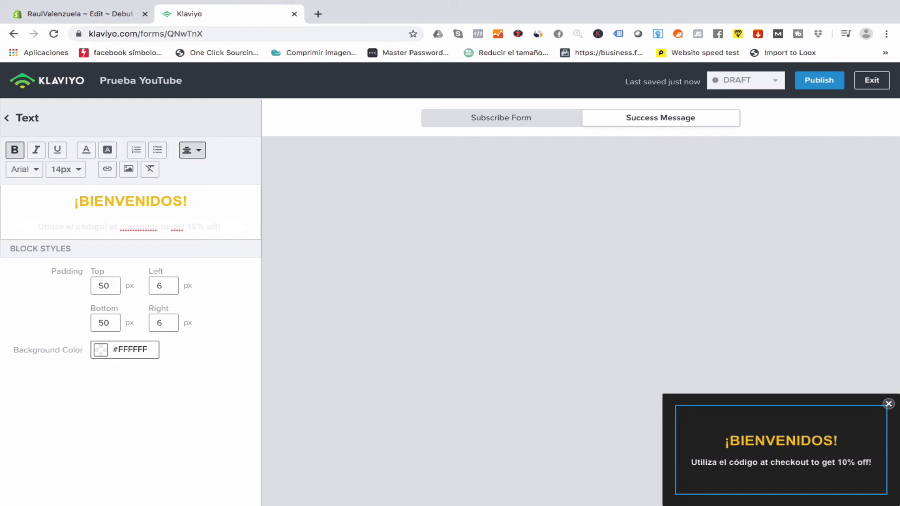
type("OFERTE")
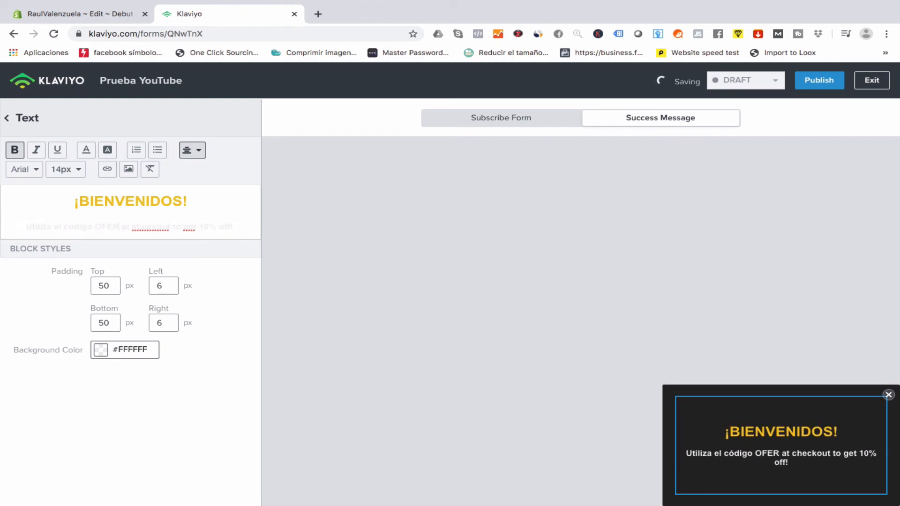
key("BackSpace")
type("A10")
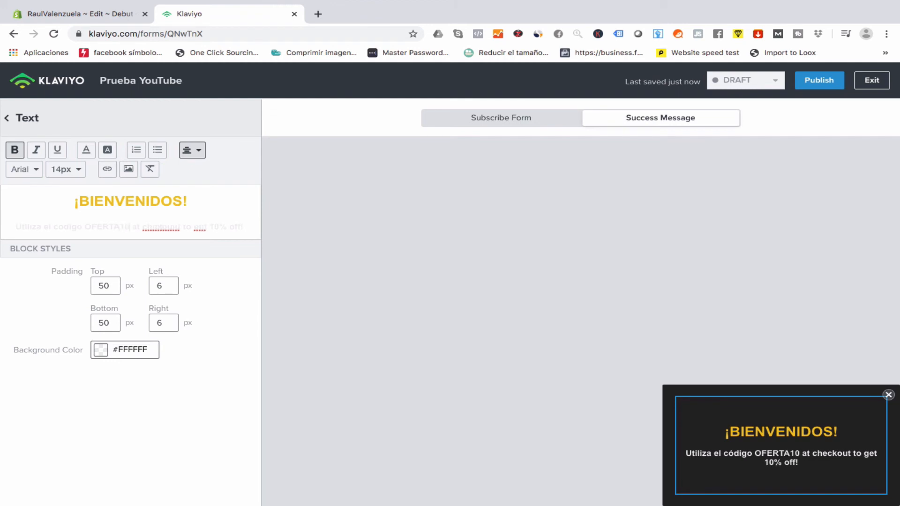
Finish the body with 'en el checkout para obtener 10% de Descuento!' and add a leading ¡.
key("BackSpace")
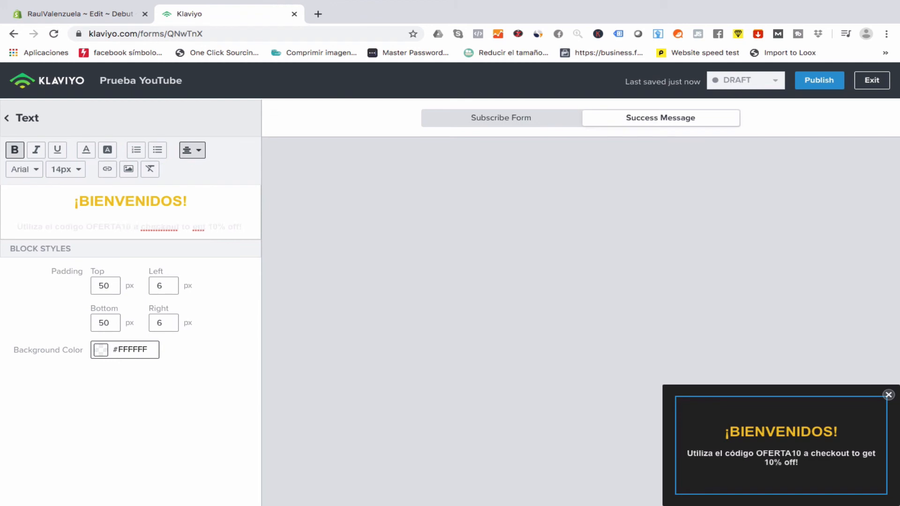
type("L")
key("BackSpace")
key("BackSpace")
key("BackSpace")
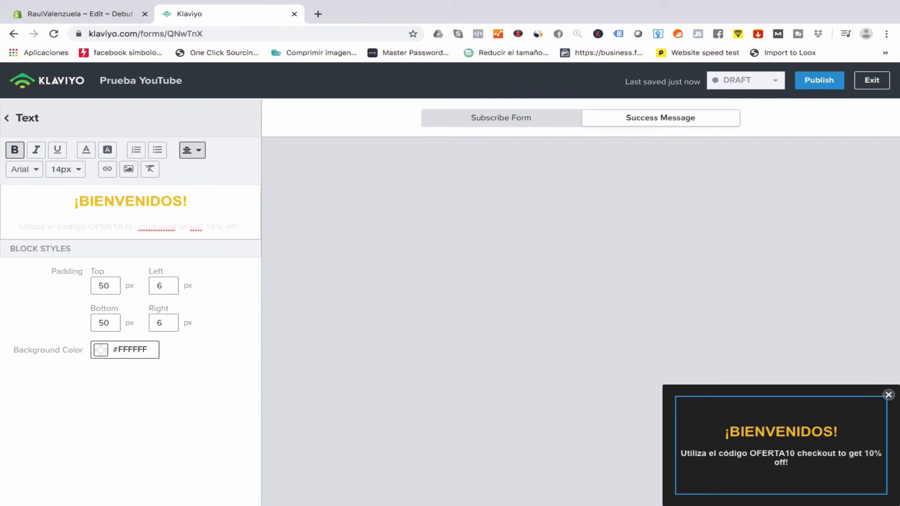
type("EN")
key("BackSpace")
key("BackSpace")
type("en el")
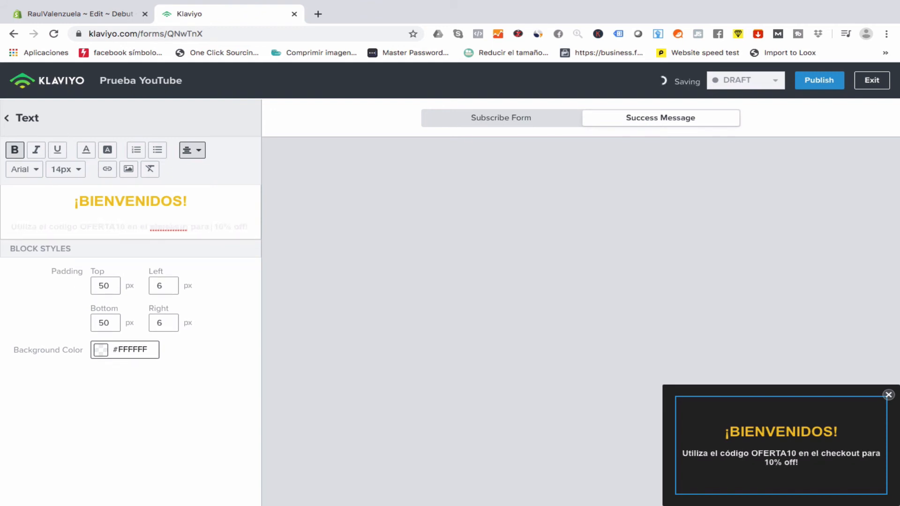
type("re")
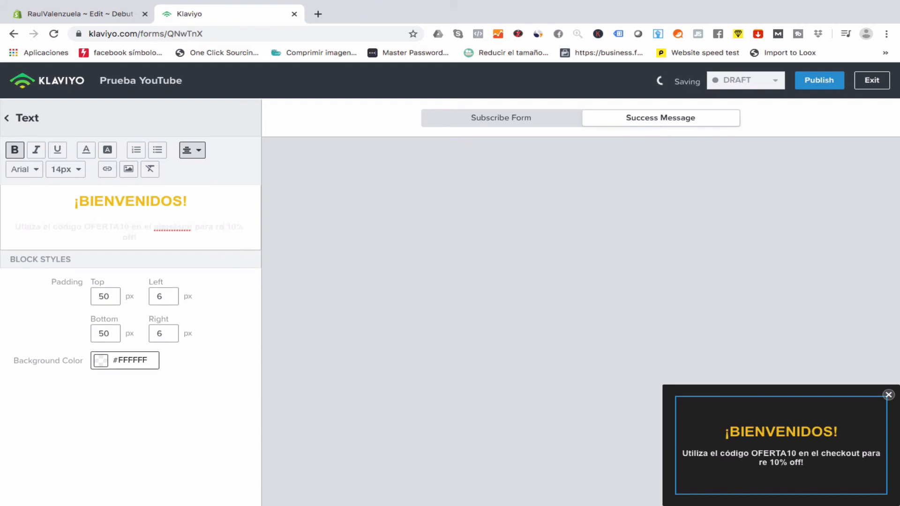
key("BackSpace")
key("BackSpace")
type("ob")
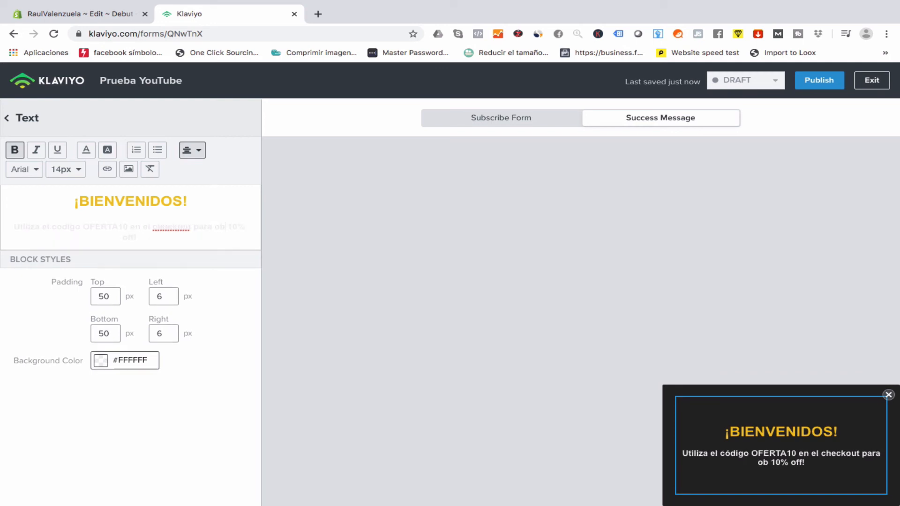
type("en")
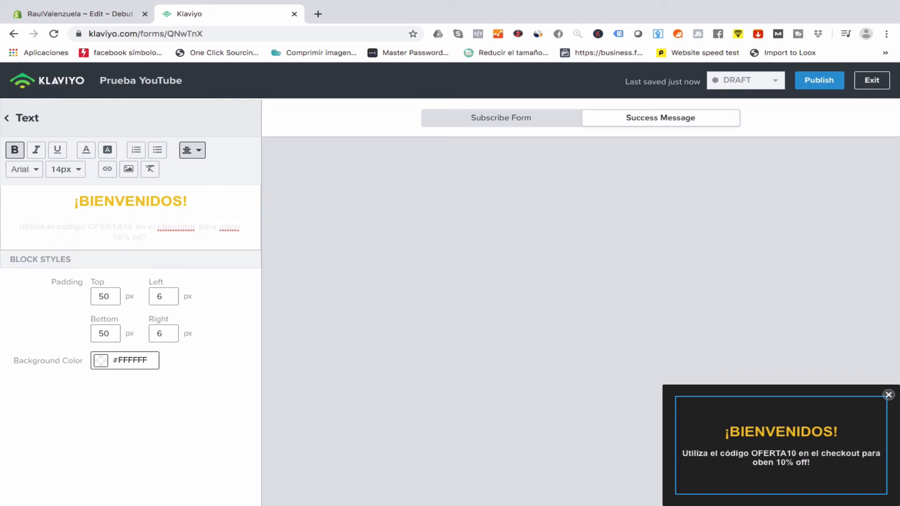
key("BackSpace")
key("BackSpace")
type("t")
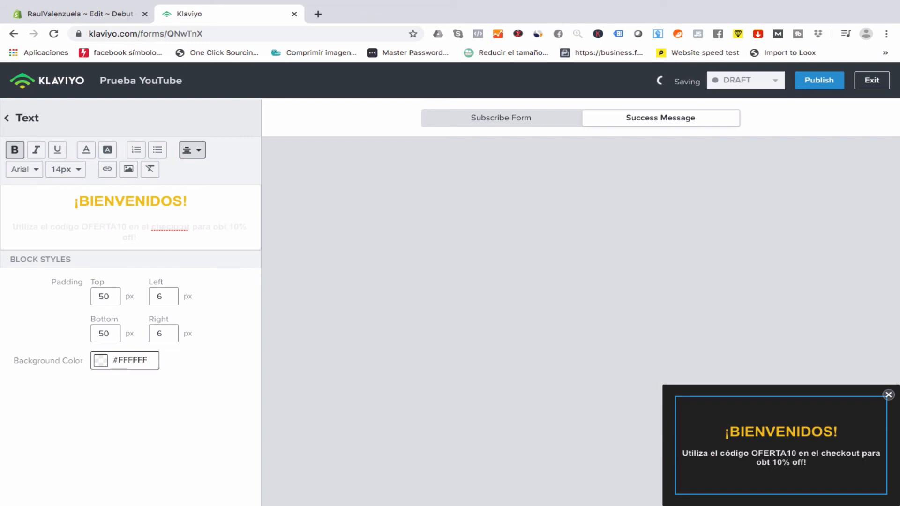
type("ener")
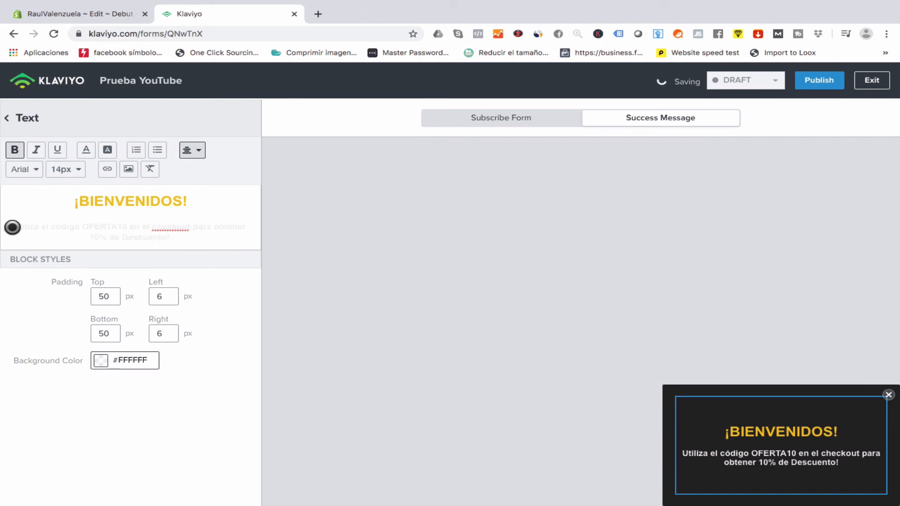
left_click(13, 227)
type("¿")
key("BackSpace")
type("¡")
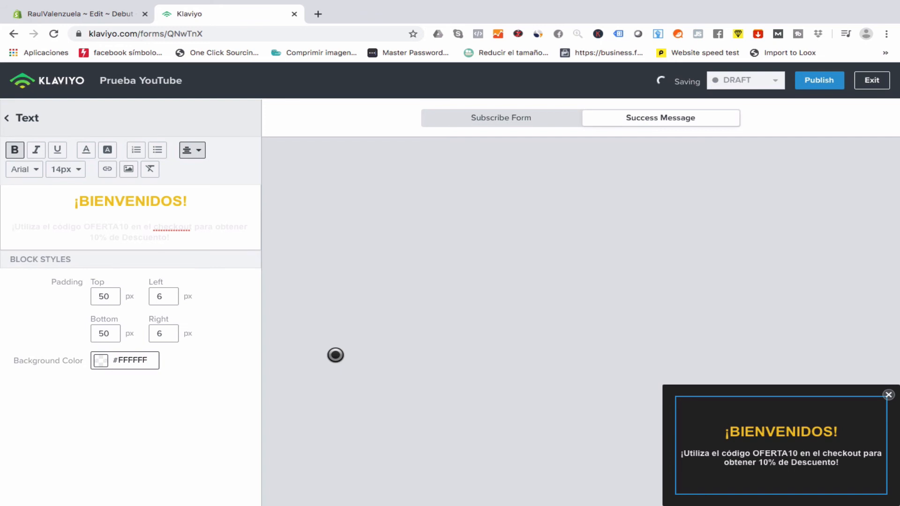
Preview the success message, then return to the signup form view.
left_click(476, 120)
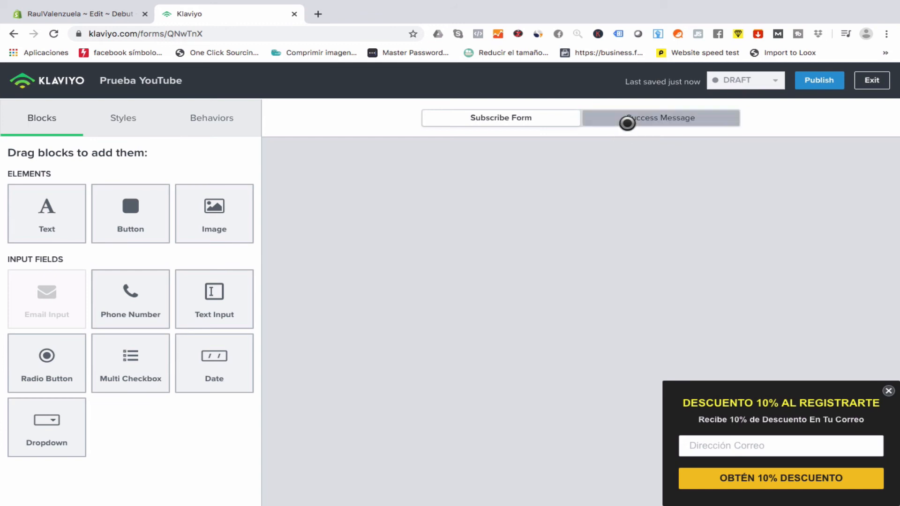
left_click(627, 122)
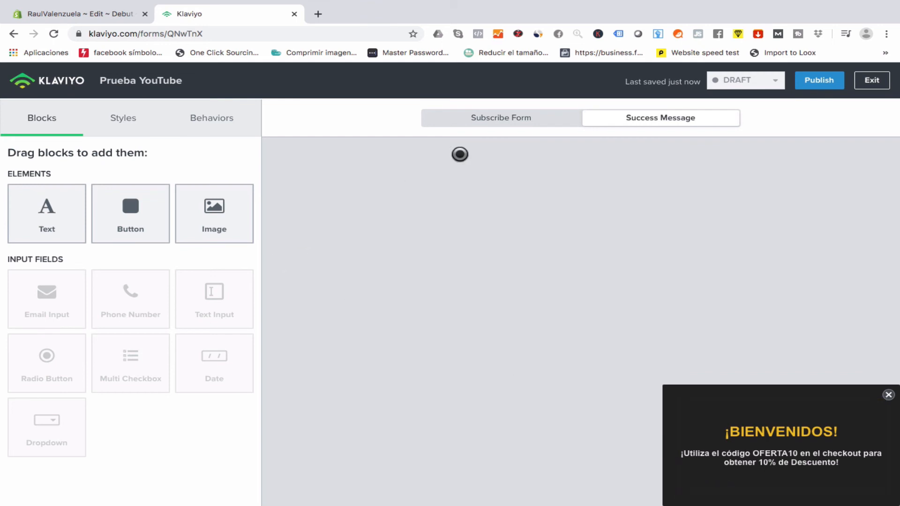
left_click(505, 118)
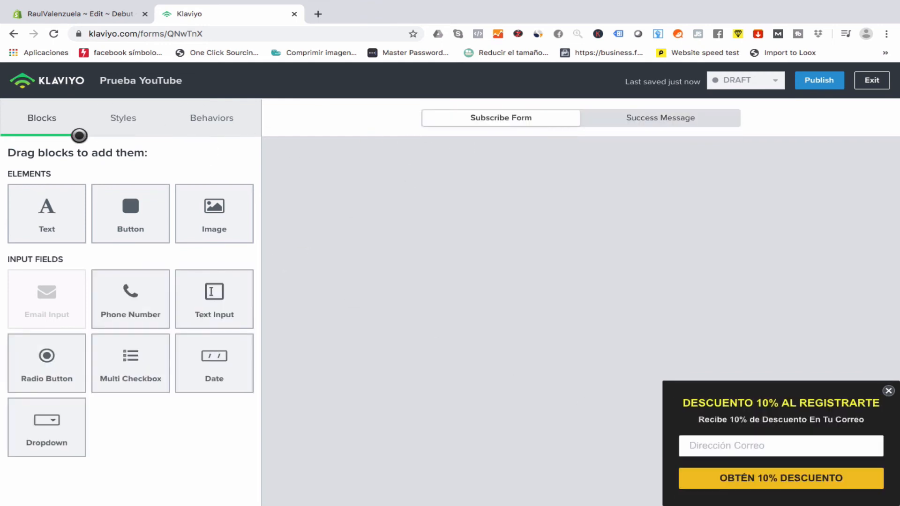
In Styles, try the Popup form type, then set it back to Flyout.
left_click(114, 121)
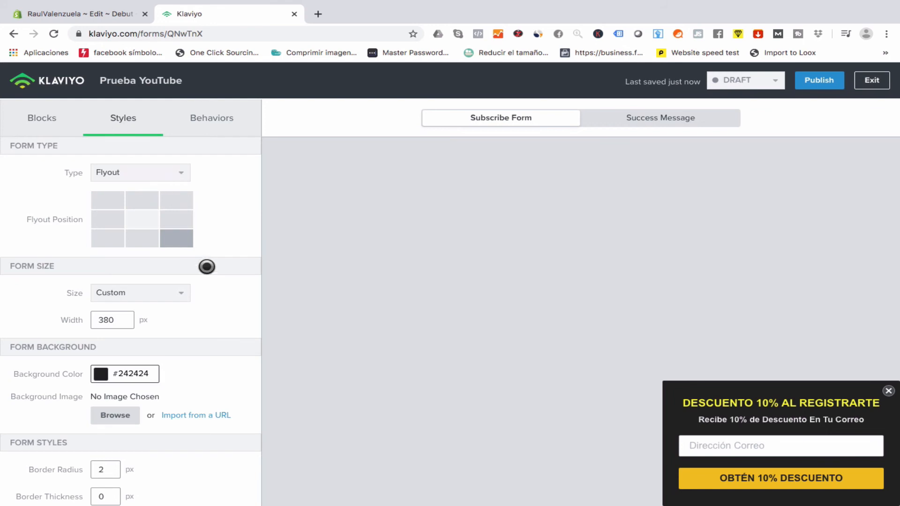
scroll(207, 268, "down", 1)
scroll(197, 253, "up", 1)
left_click(151, 172)
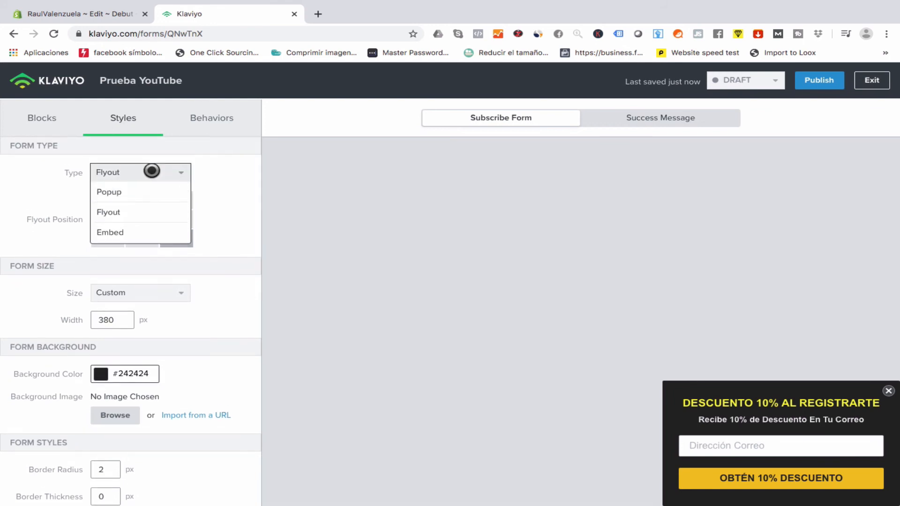
left_click(151, 199)
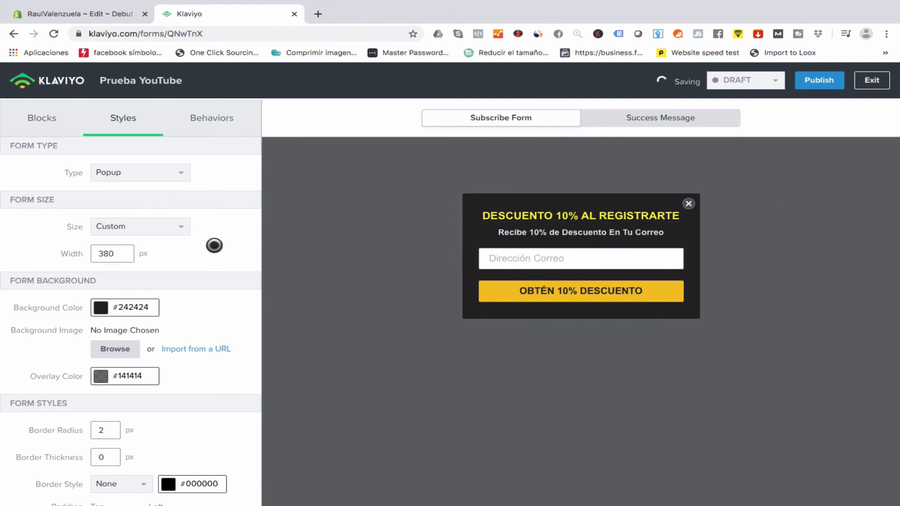
left_click(113, 172)
left_click(134, 211)
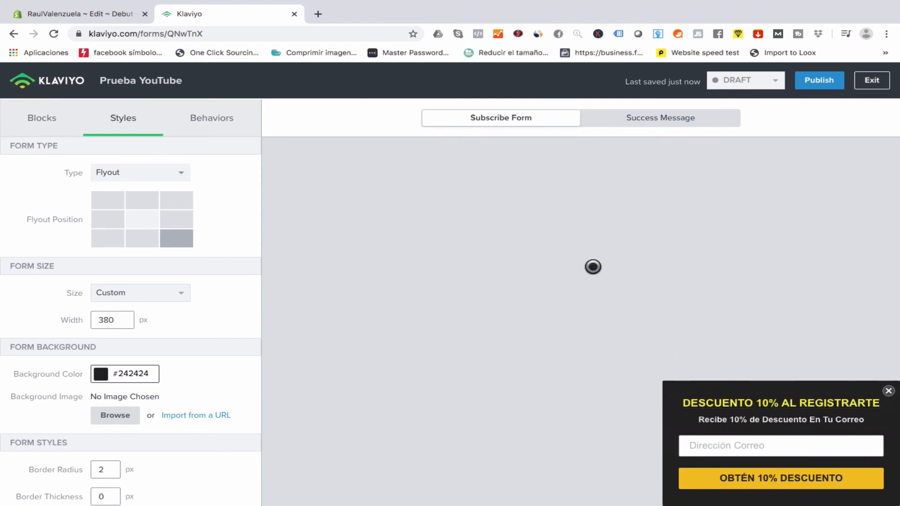
Show the Behaviors settings: immediately on page load, reappearing after 90 days, on desktop and mobile.
scroll(207, 353, "down", 10)
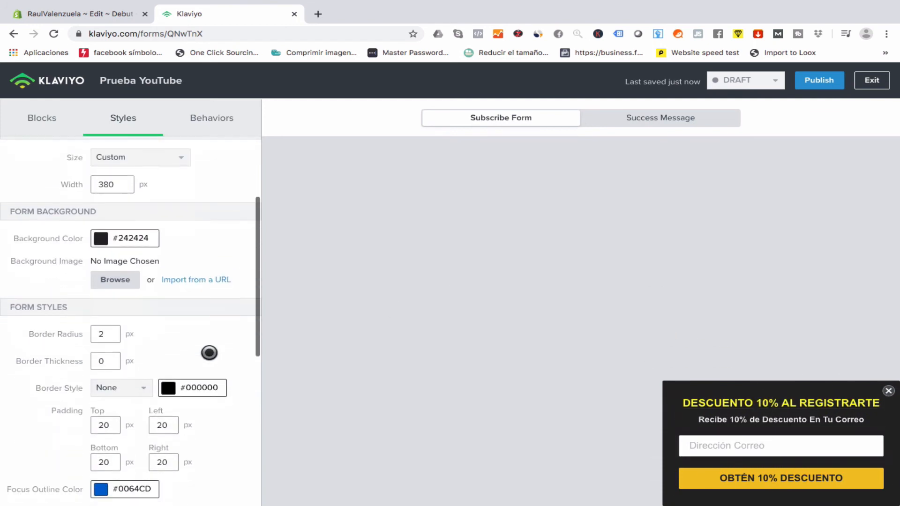
scroll(209, 352, "up", 10)
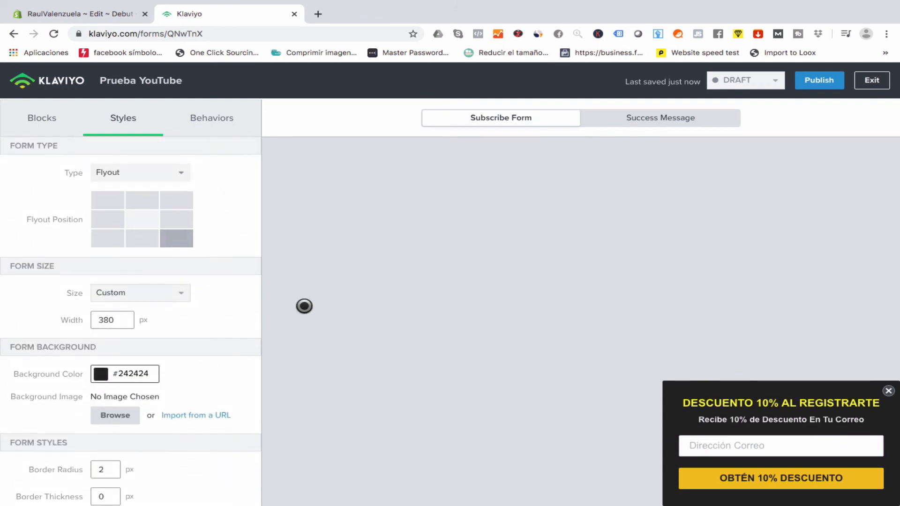
left_click(214, 122)
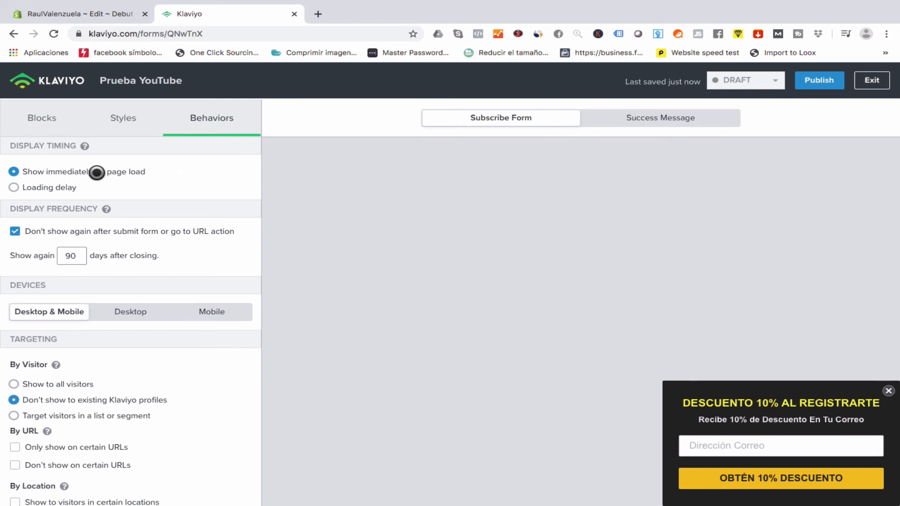
left_click(40, 188)
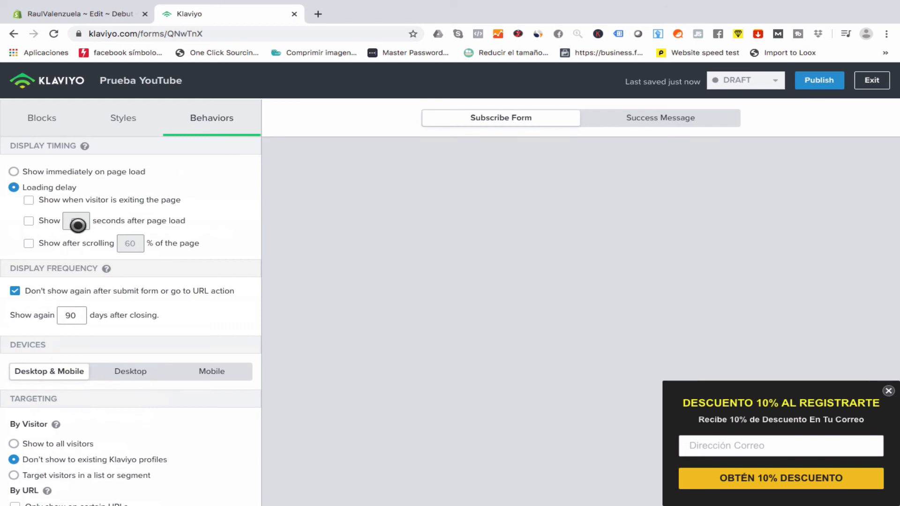
left_click(43, 173)
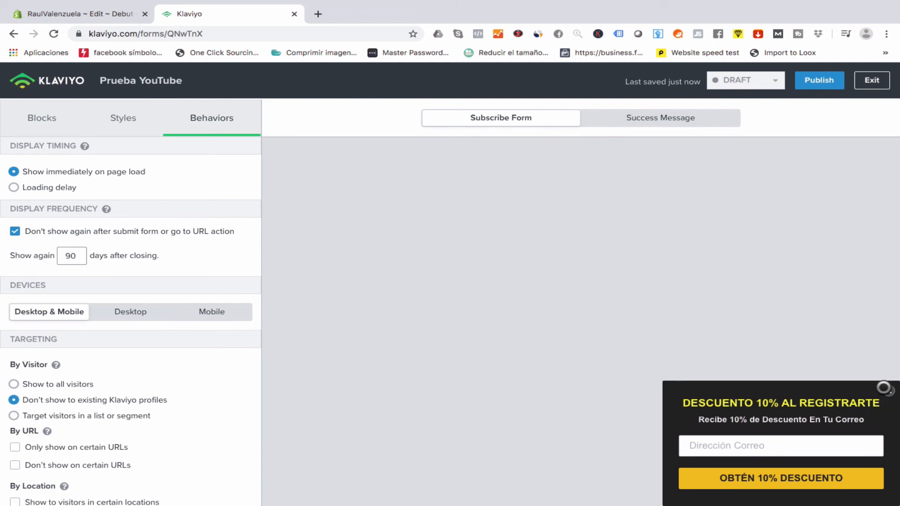
scroll(115, 315, "down", 1)
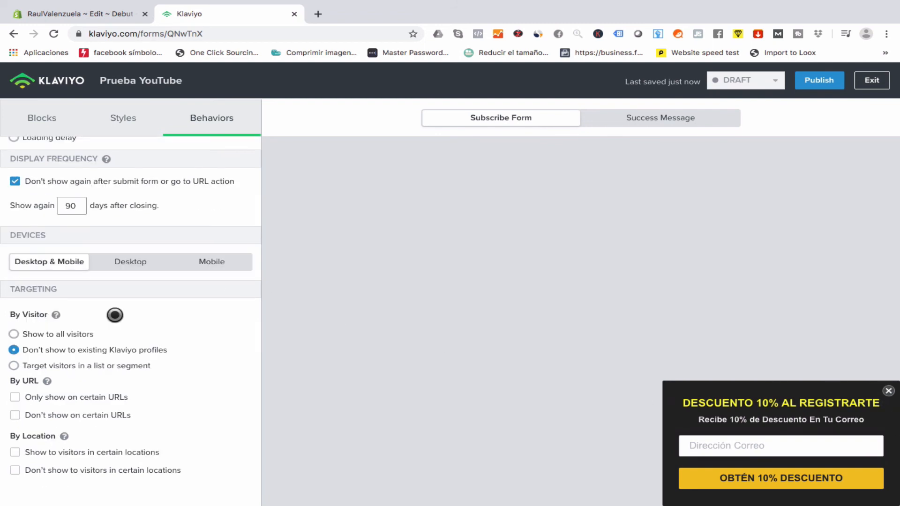
left_click(70, 334)
left_click(46, 351)
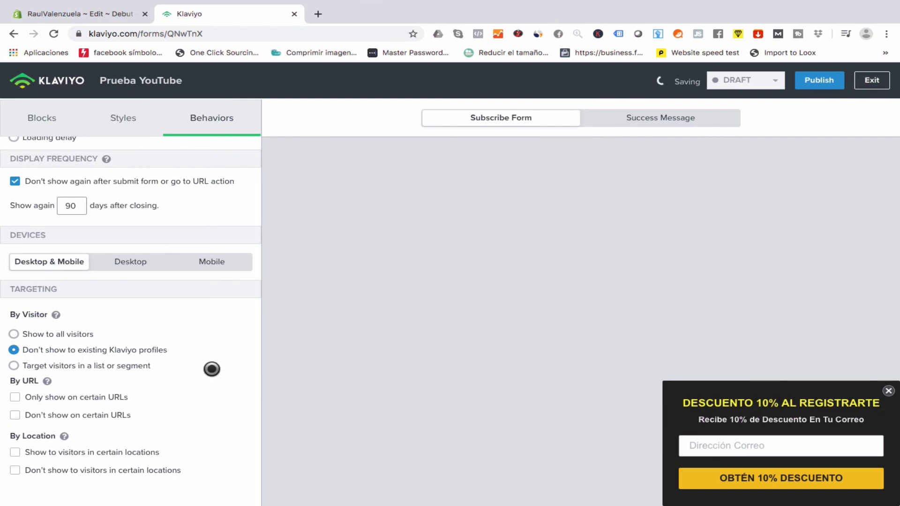
left_click(70, 335)
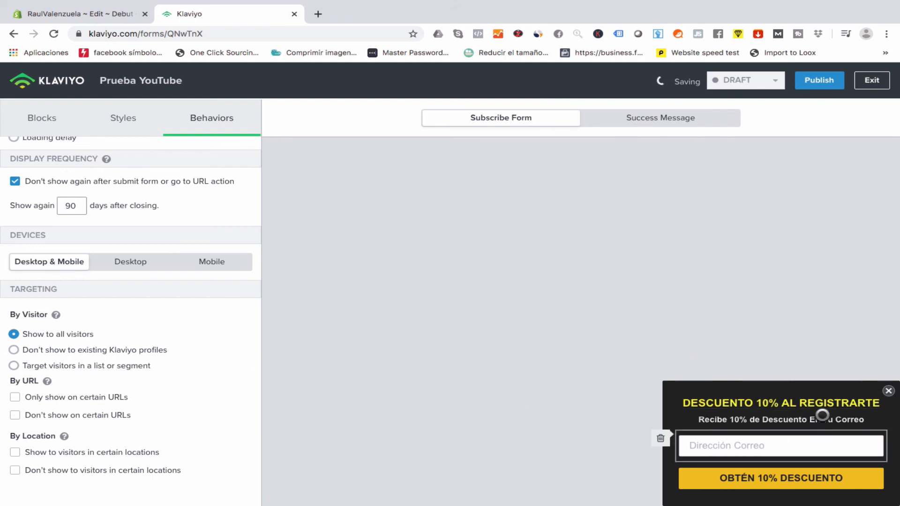
left_click(149, 351)
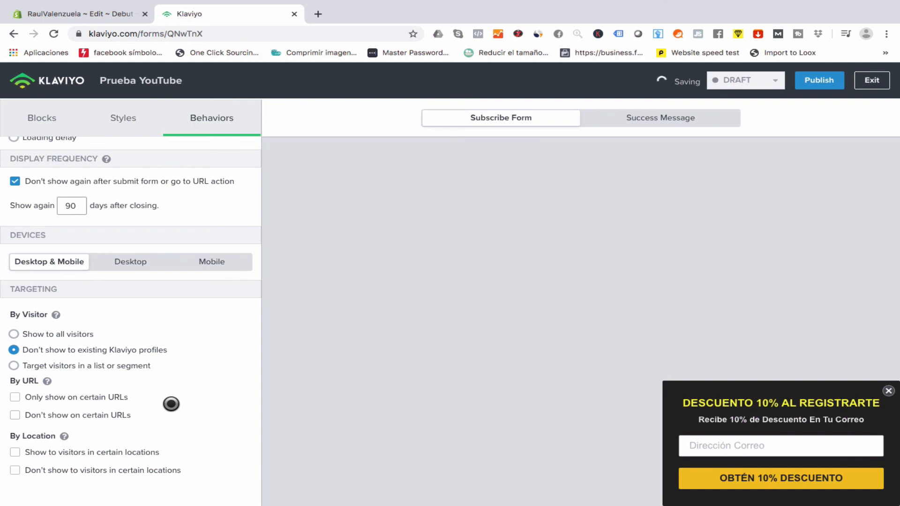
left_click(111, 397)
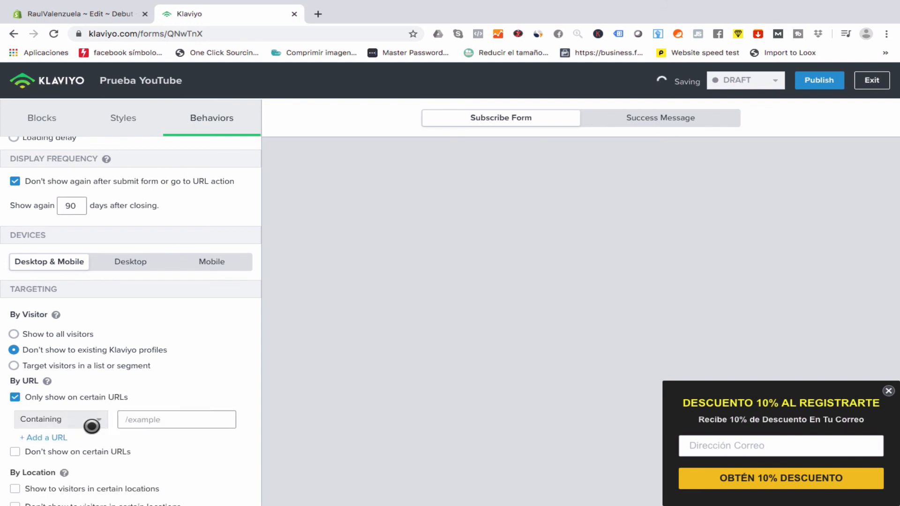
scroll(186, 345, "down", 1)
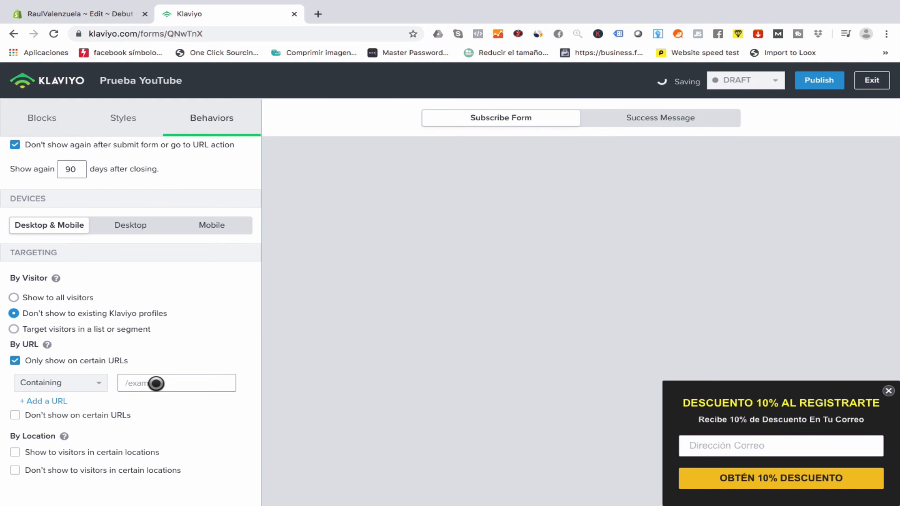
left_click(15, 361)
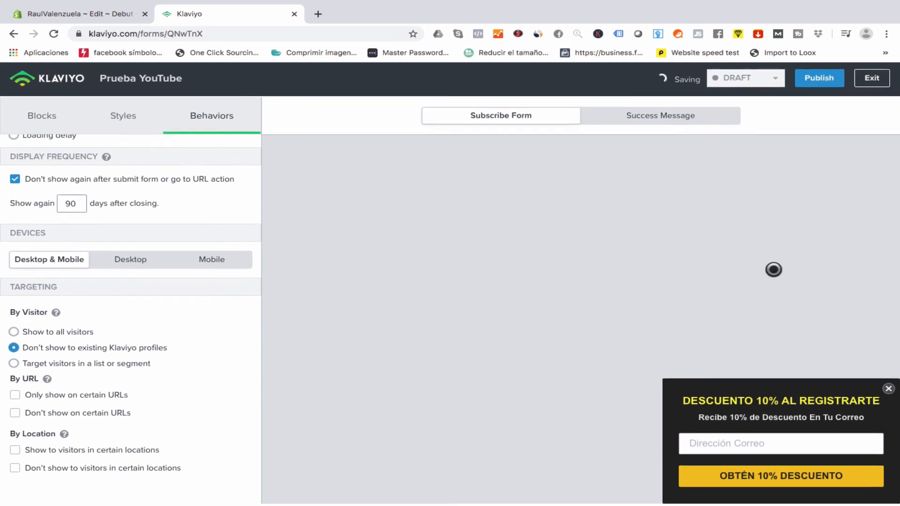
Publish the Prueba YouTube form live and open a new Chrome incognito window.
left_click(817, 82)
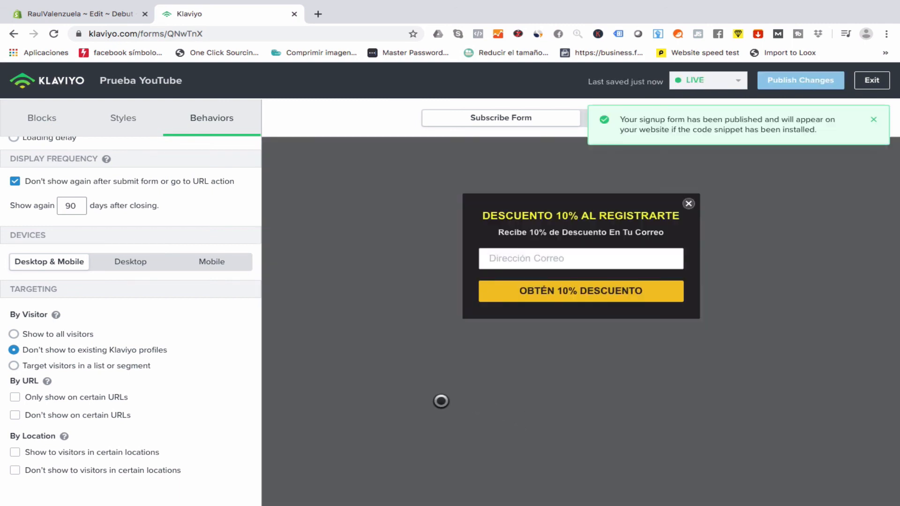
left_click(885, 35)
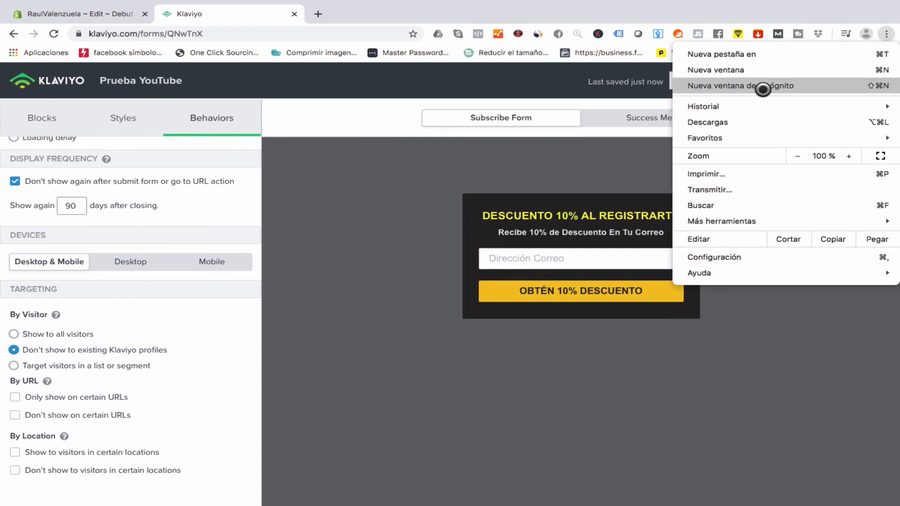
left_click(763, 90)
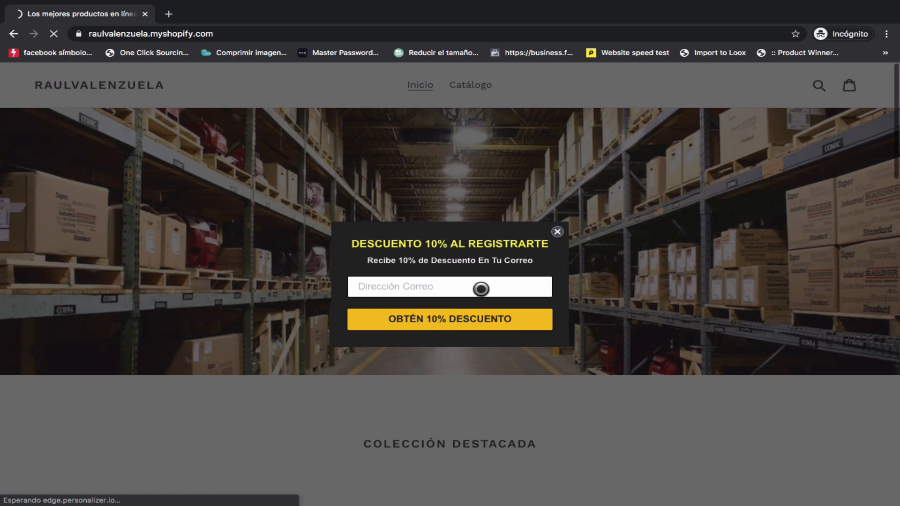
Submit a test e-mail through the OBTÉN 10% DESCUENTO popup, then open Klaviyo's Lists & Segments.
left_click(372, 290)
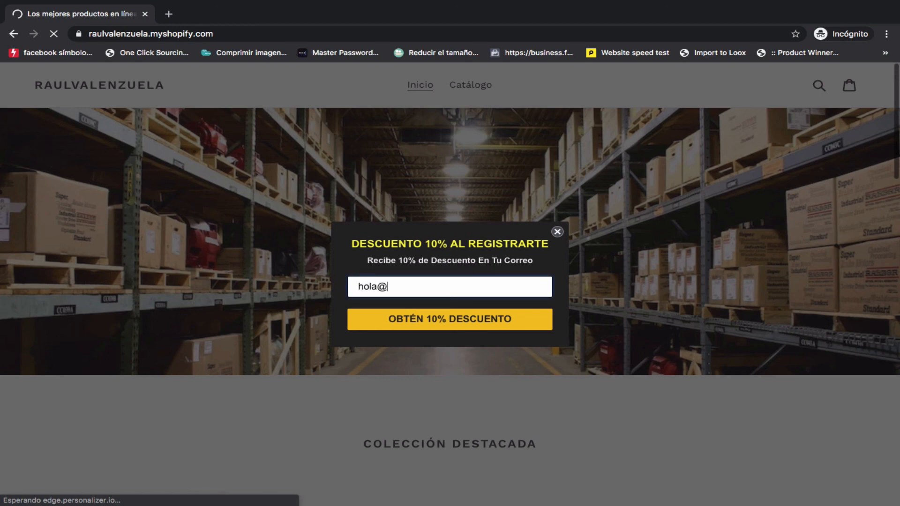
left_click(421, 320)
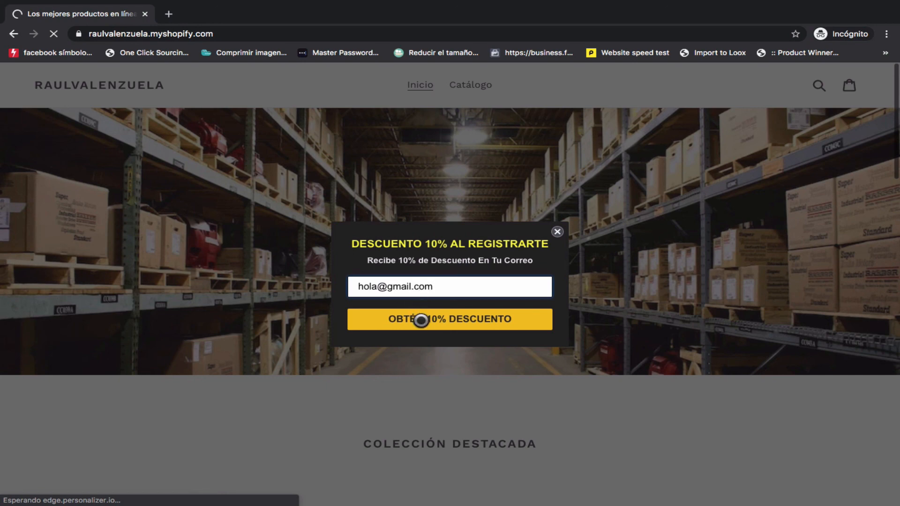
left_click(431, 325)
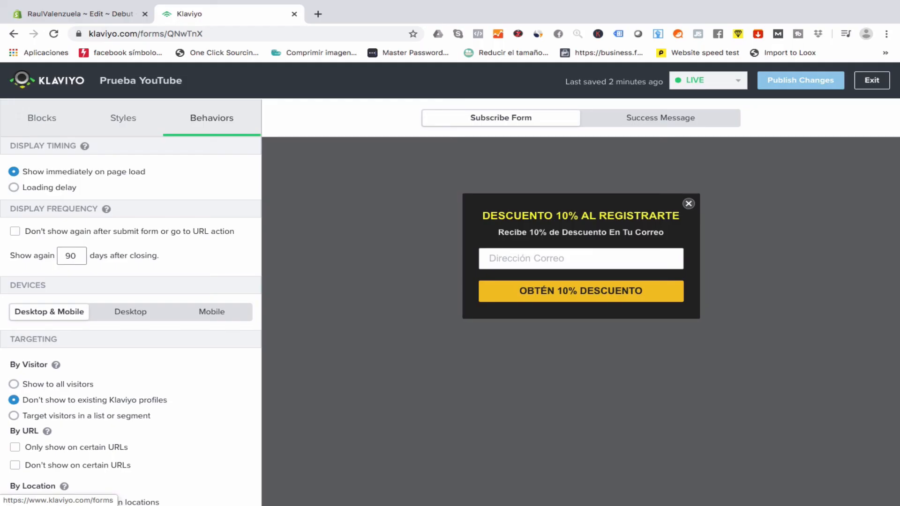
left_click(22, 79)
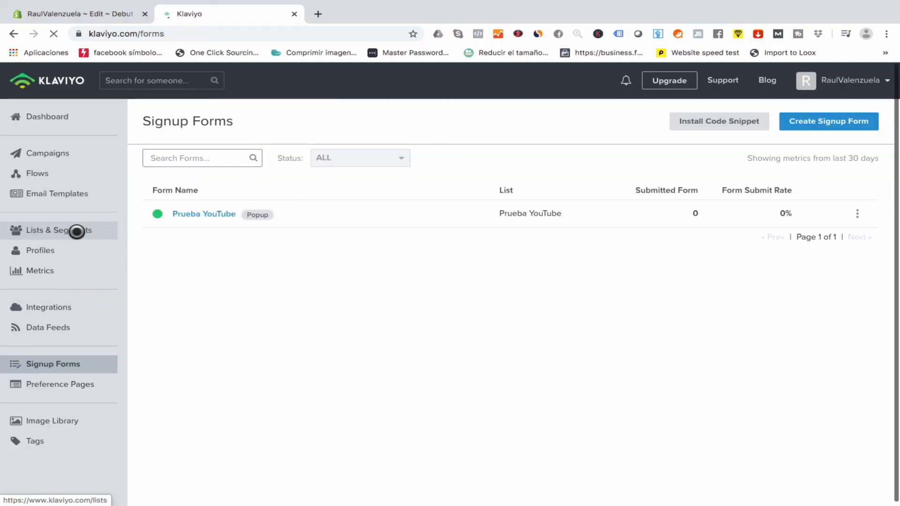
left_click(78, 231)
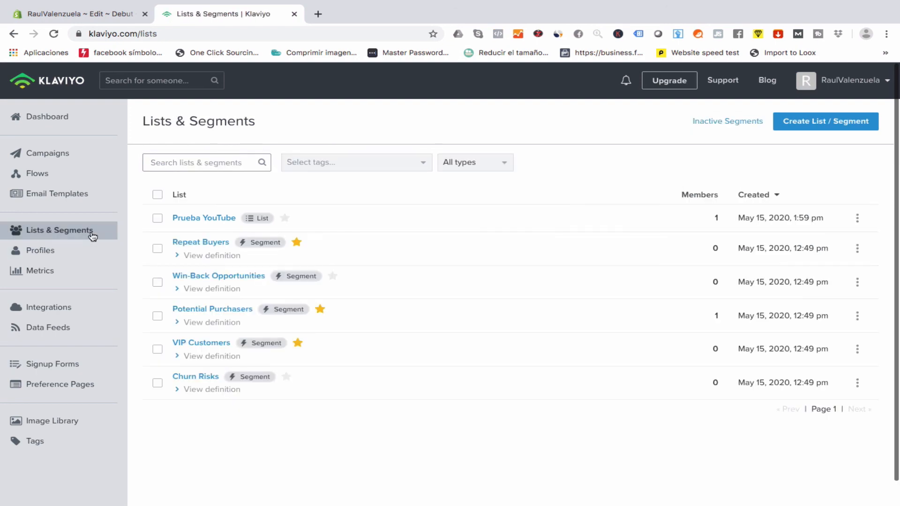